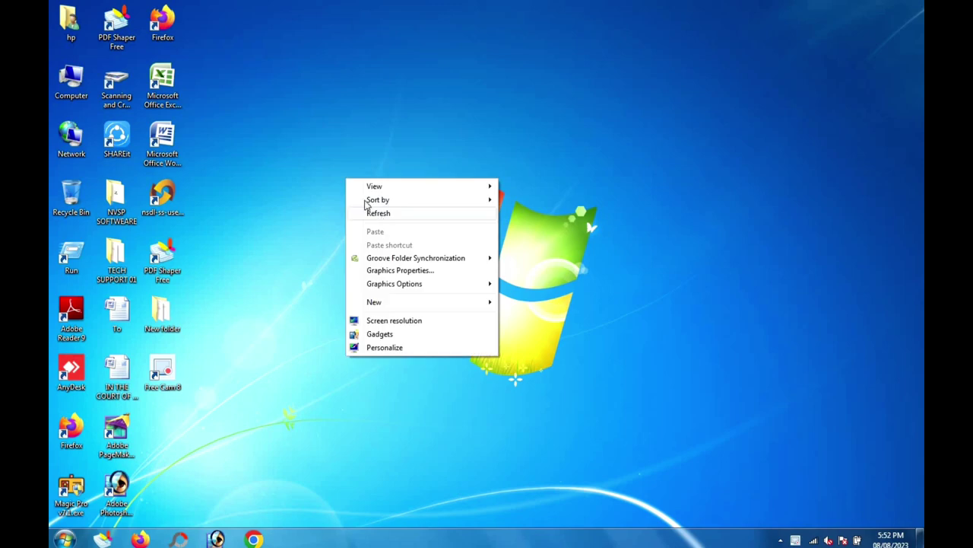
Step: Refresh the Windows desktop repeatedly from its right-click menu
left_click(368, 211)
right_click(366, 210)
left_click(366, 210)
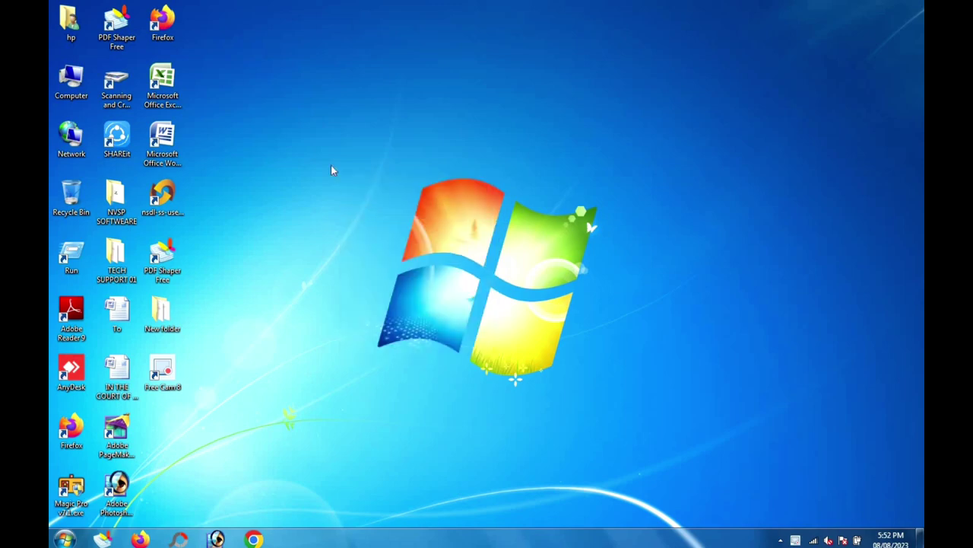
right_click(331, 165)
left_click(362, 200)
right_click(287, 153)
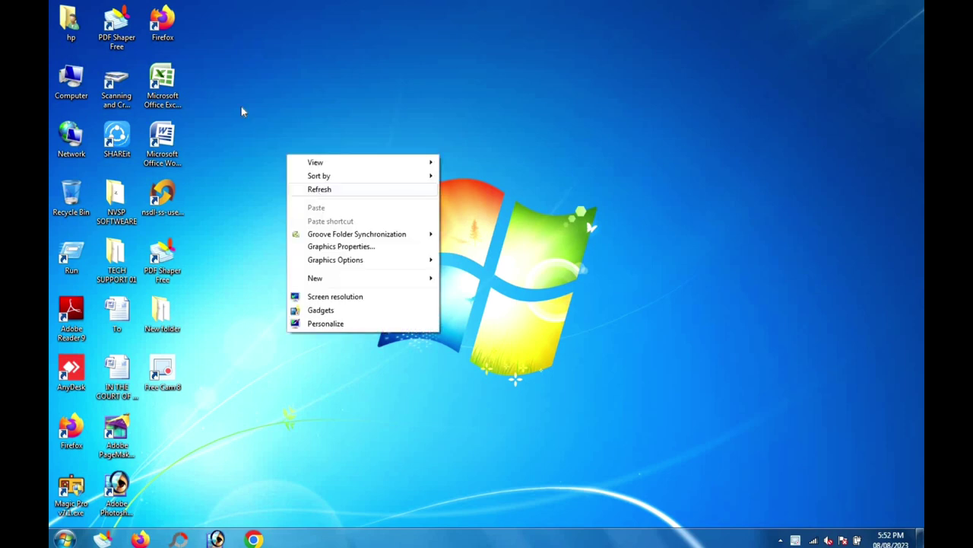
right_click(241, 106)
left_click(270, 150)
right_click(265, 108)
left_click(285, 142)
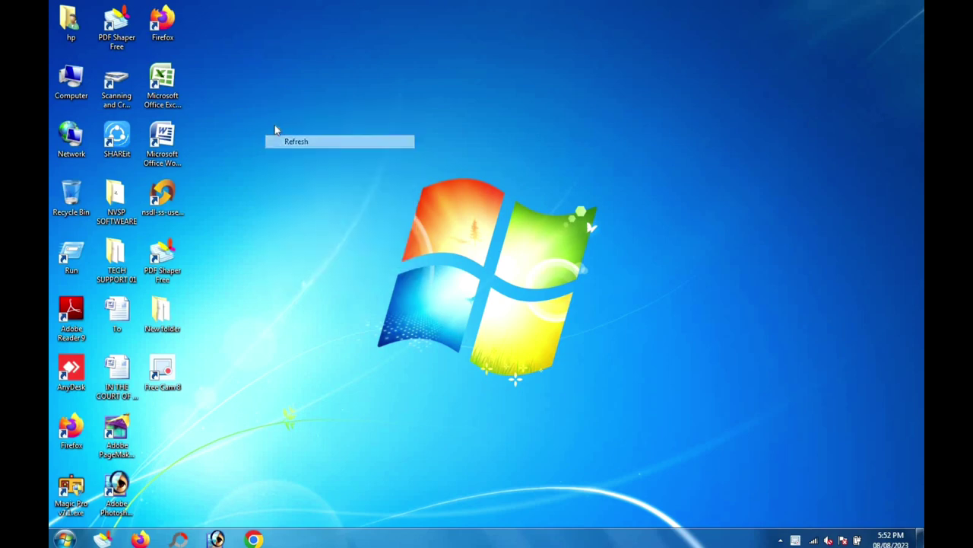
right_click(274, 117)
left_click(298, 151)
right_click(298, 148)
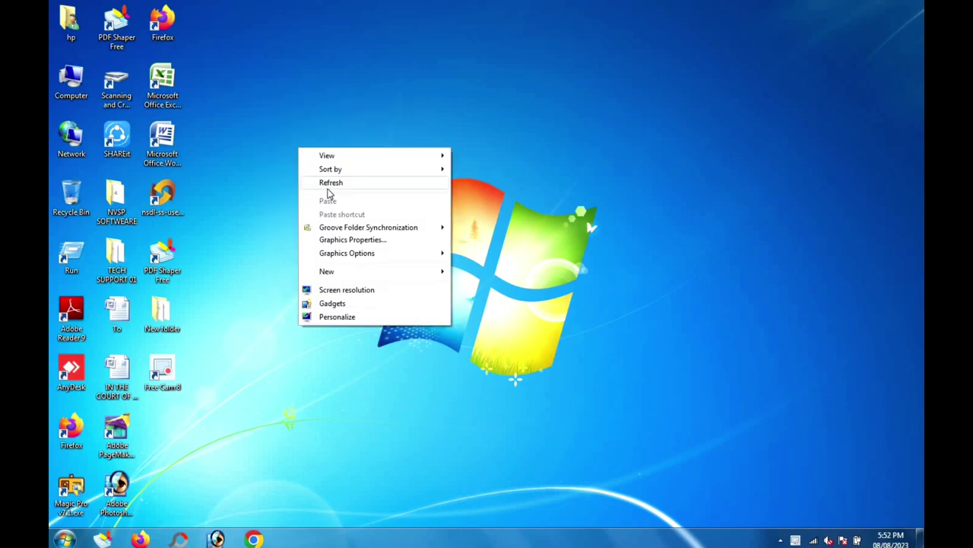
left_click(328, 186)
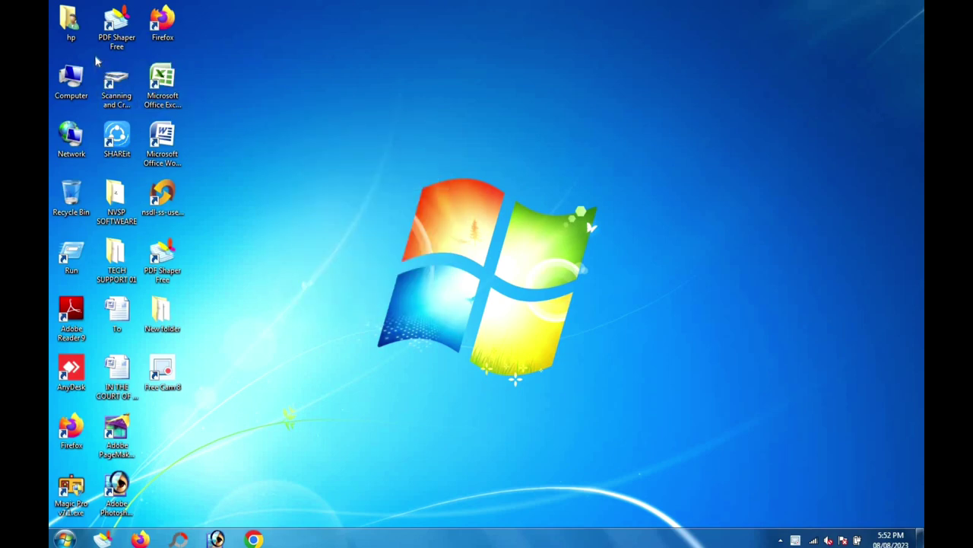
Step: Select the Scanning and Cropping Utility shortcut, then launch Photoshop and maximize its window
left_click(138, 109)
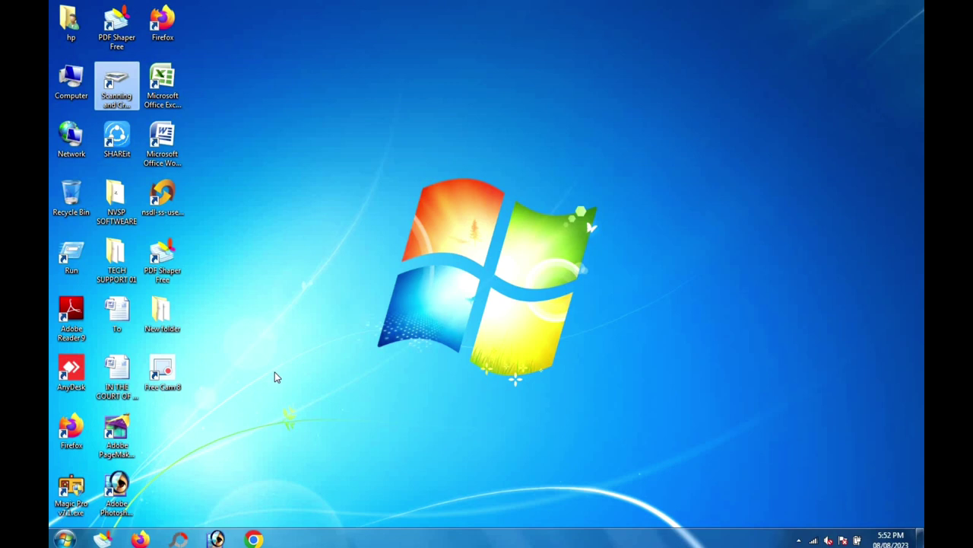
left_click(217, 537)
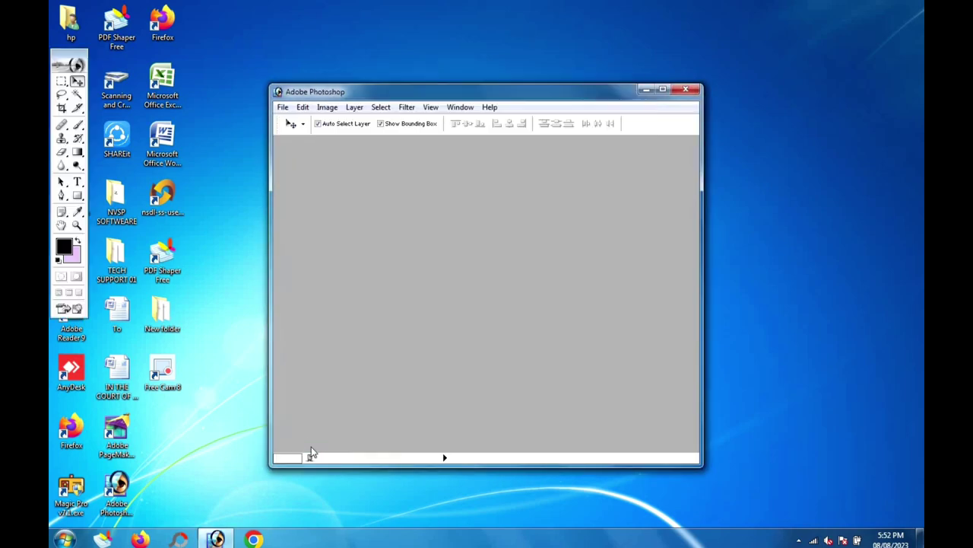
left_click(661, 89)
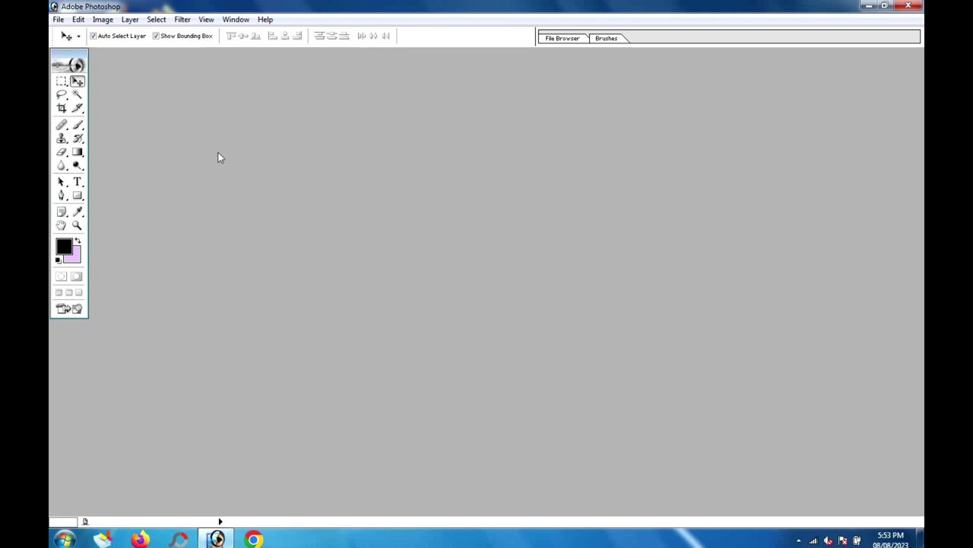
Step: Import a scan of Form 49A's first page from the WIA-HP Ink Tank 310 scanner
left_click(57, 20)
mouse_move(94, 199)
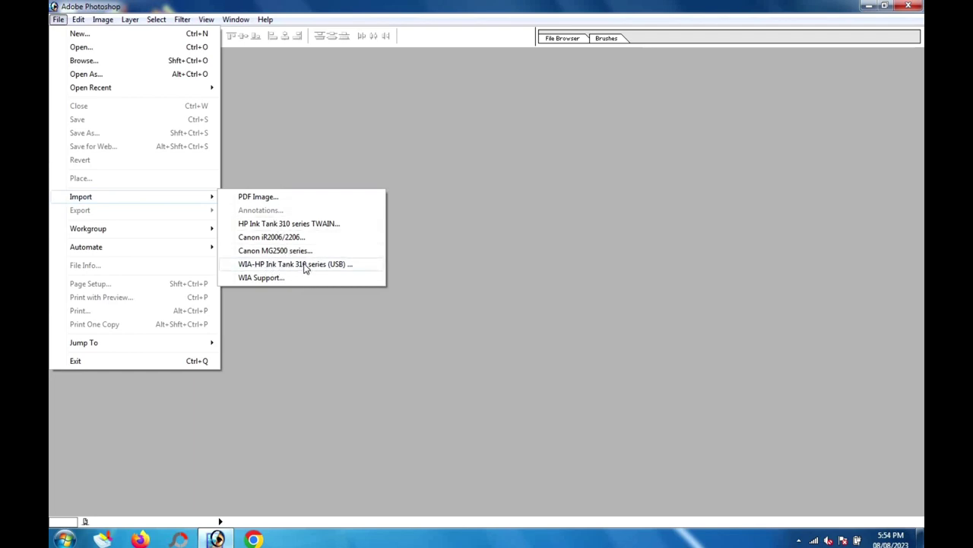
left_click(305, 265)
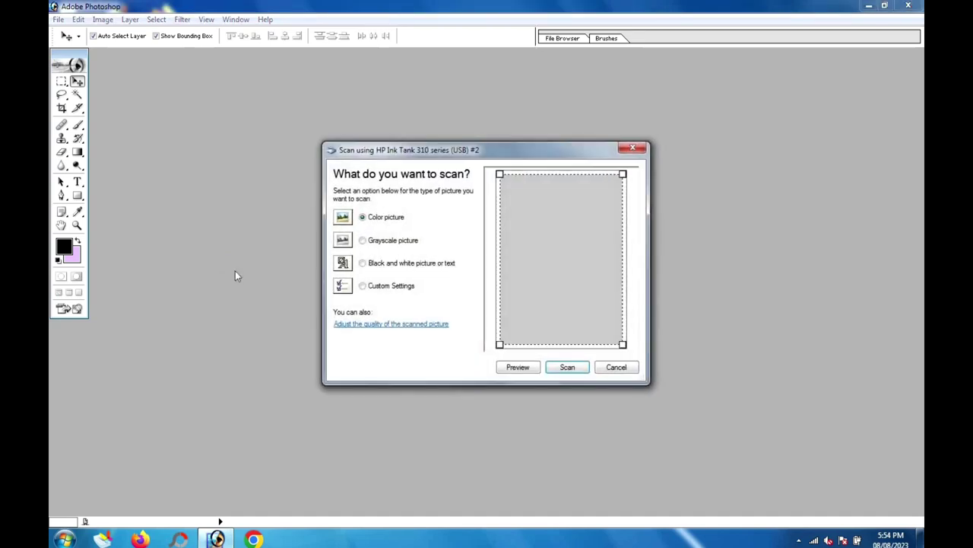
left_click(567, 368)
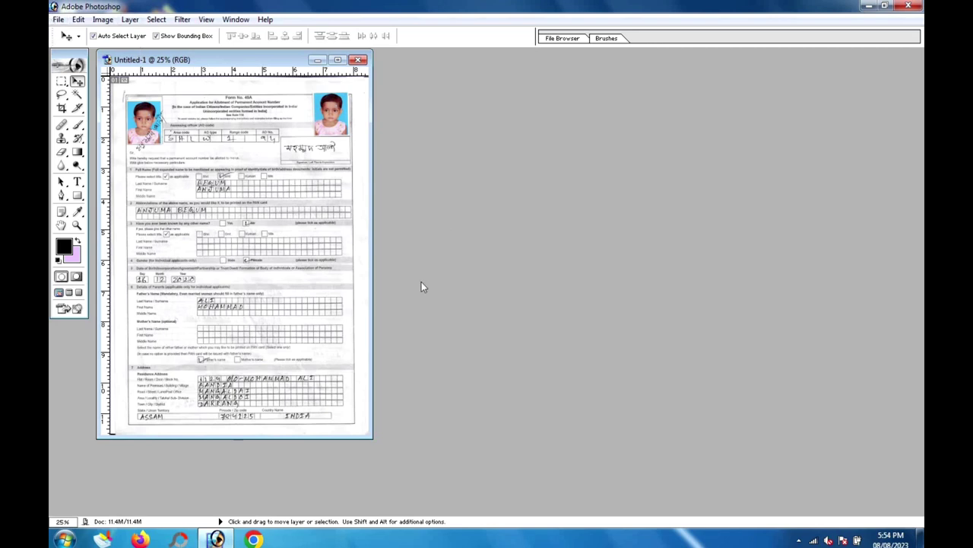
Step: Bring up and then dismiss the speaker volume control
left_click(828, 540)
scroll(827, 502, "up", 10)
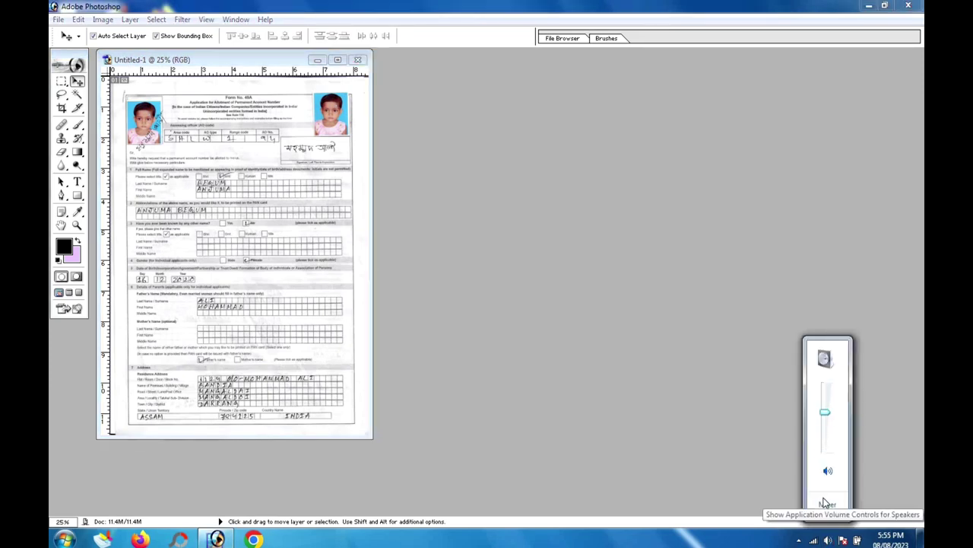
left_click(468, 211)
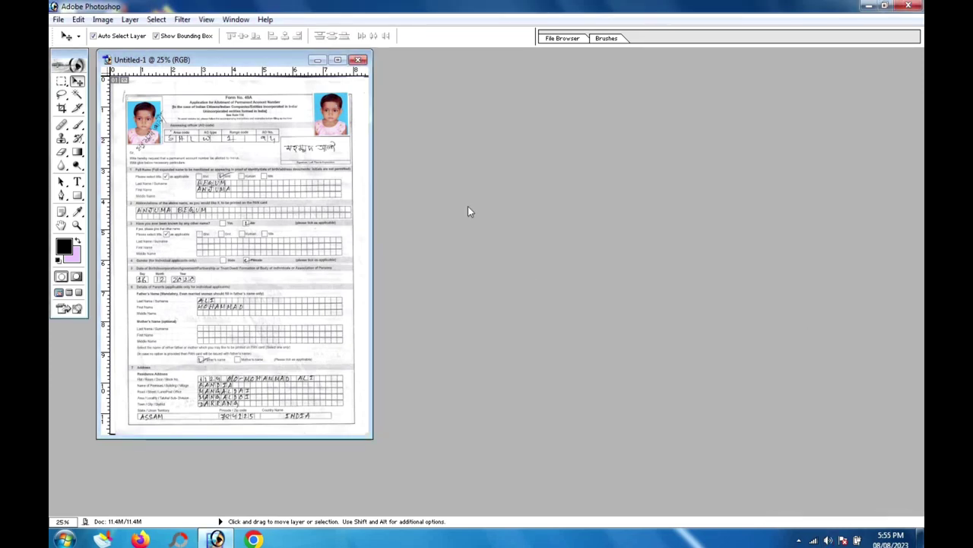
Step: Import the second Form 49A page from the HP Ink Tank 310 scanner as Untitled-2
left_click(58, 19)
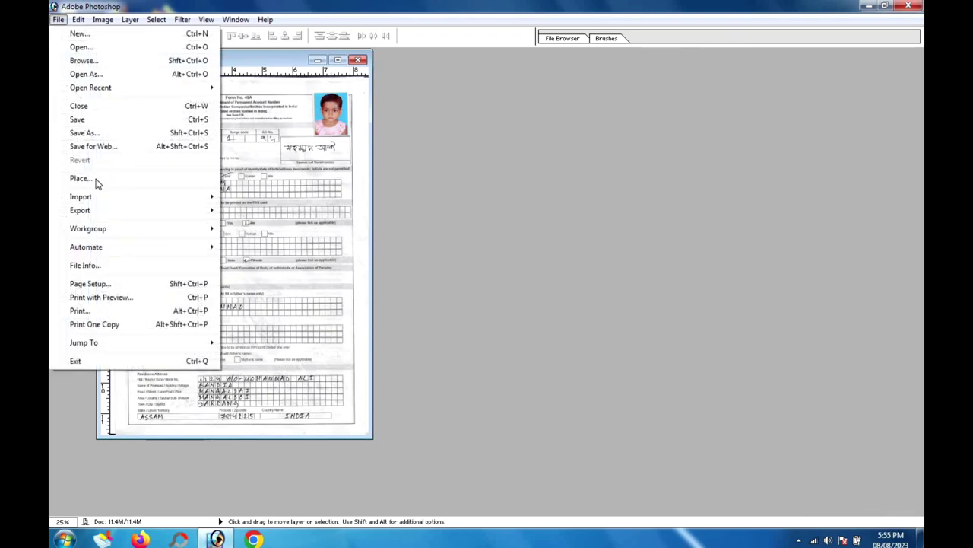
mouse_move(96, 196)
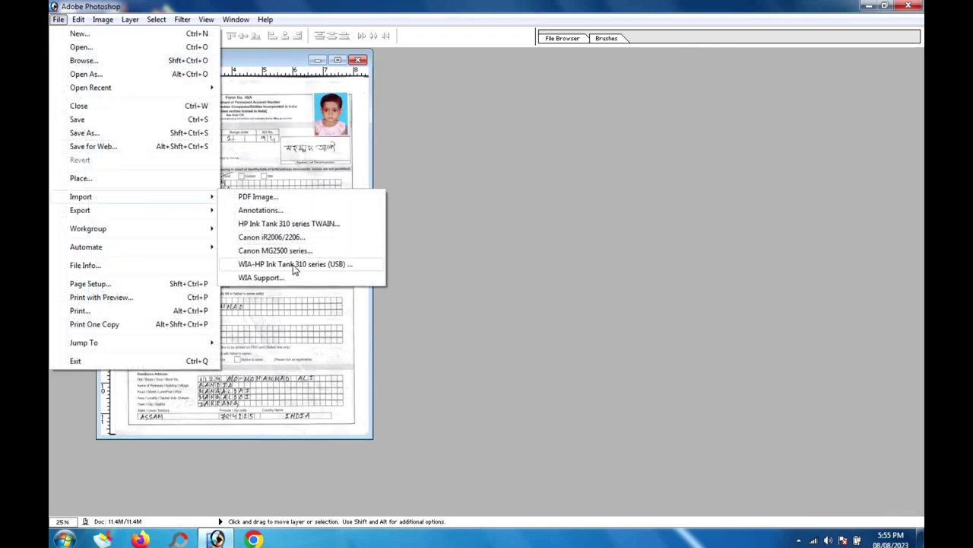
left_click(293, 264)
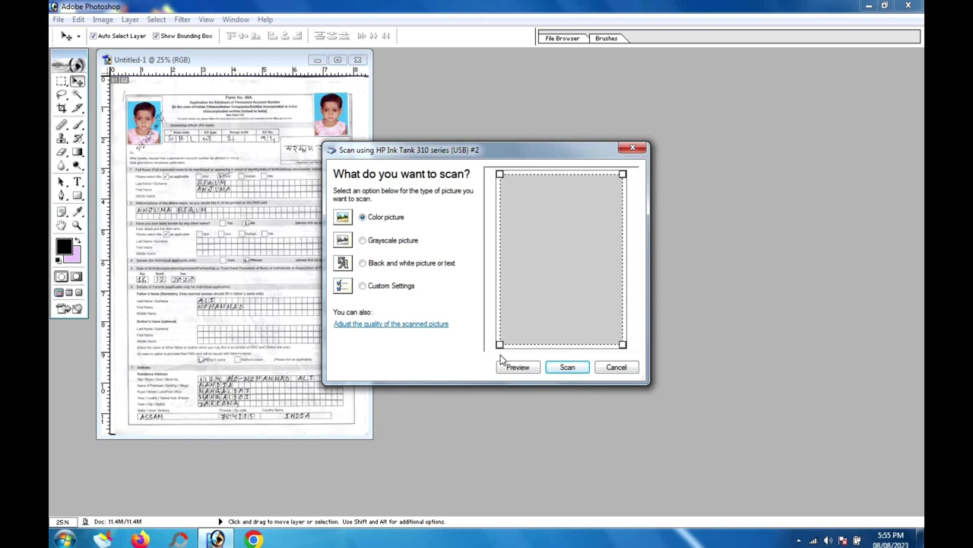
left_click(555, 368)
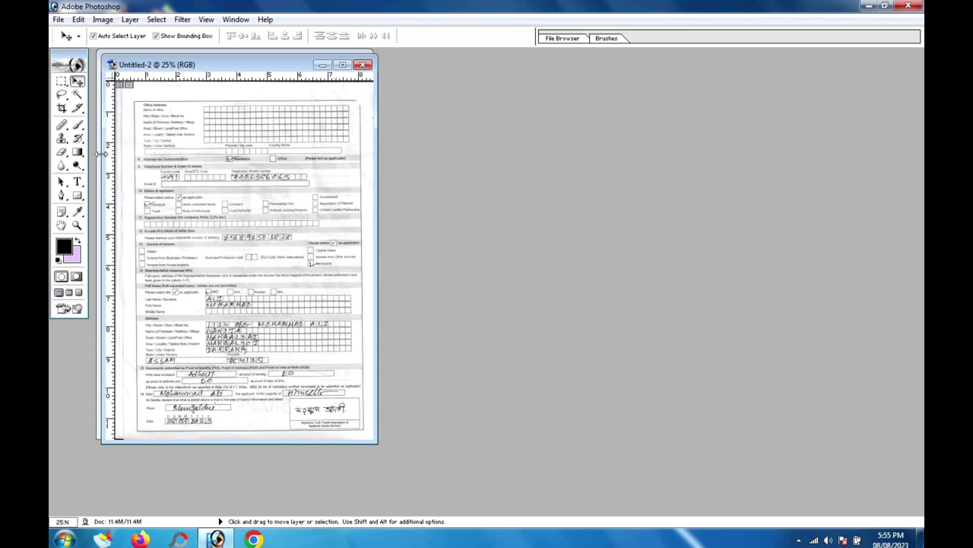
Step: Import a scan of the identity card's front and back from the HP Ink Tank 310 as Untitled-3
left_click(58, 19)
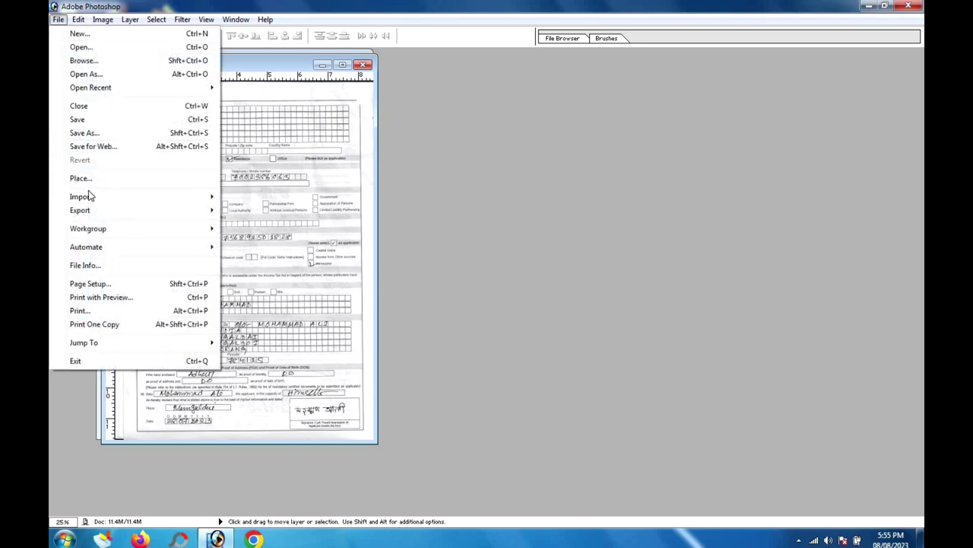
mouse_move(84, 196)
left_click(278, 264)
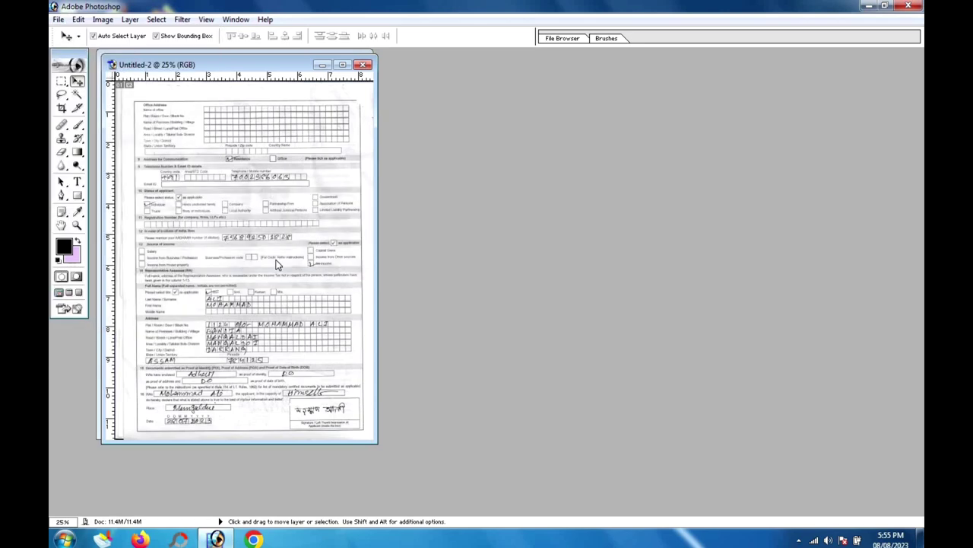
left_click(569, 367)
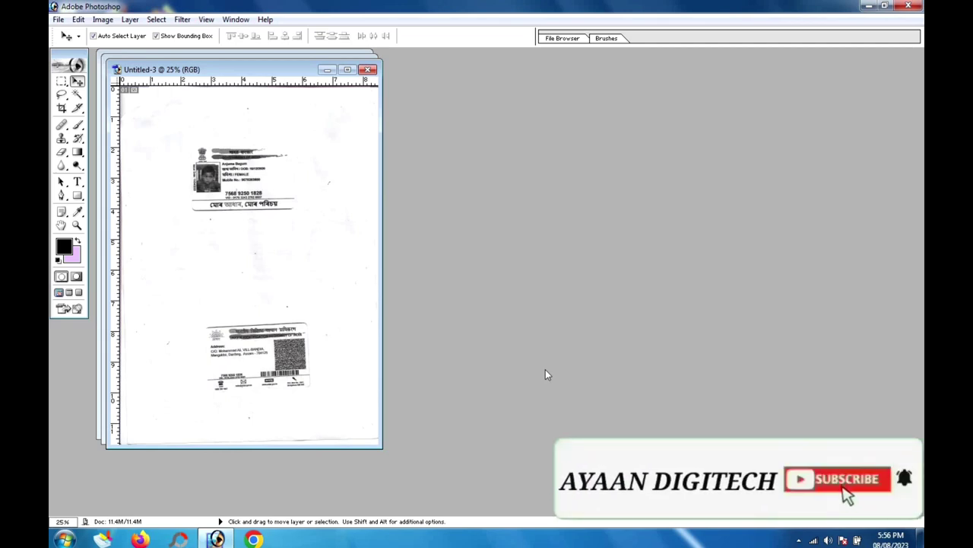
Step: Cancel the Save As for Untitled-3 without saving, then minimize that document
left_click(58, 19)
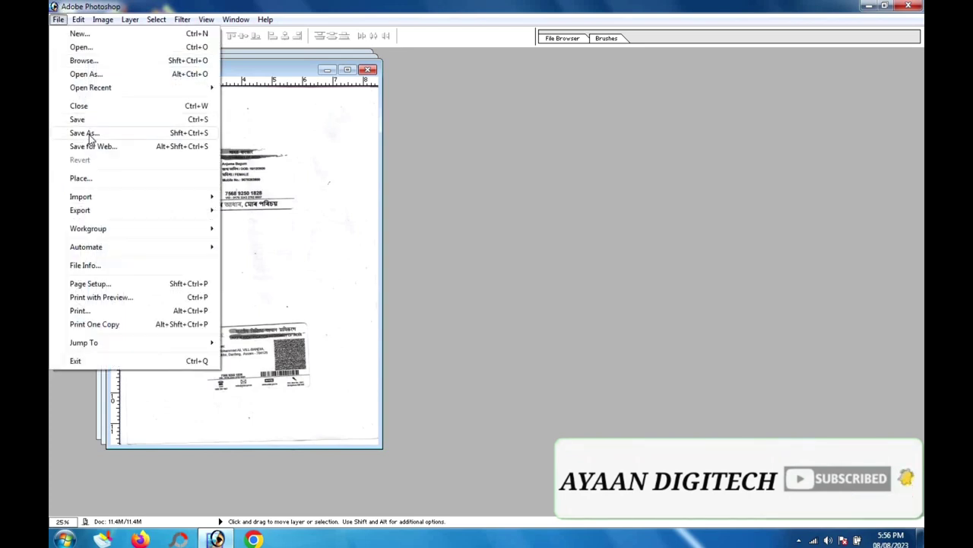
left_click(83, 133)
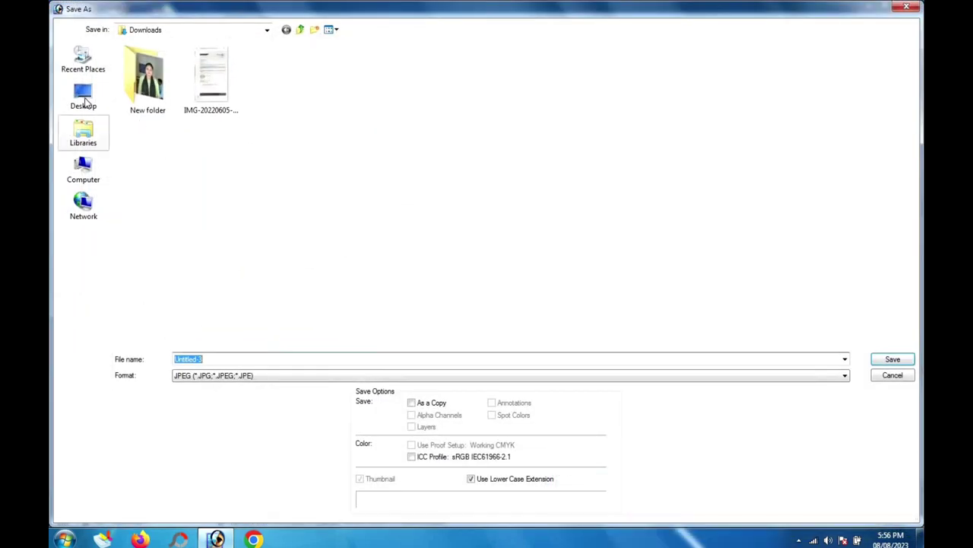
left_click(85, 102)
double_click(702, 72)
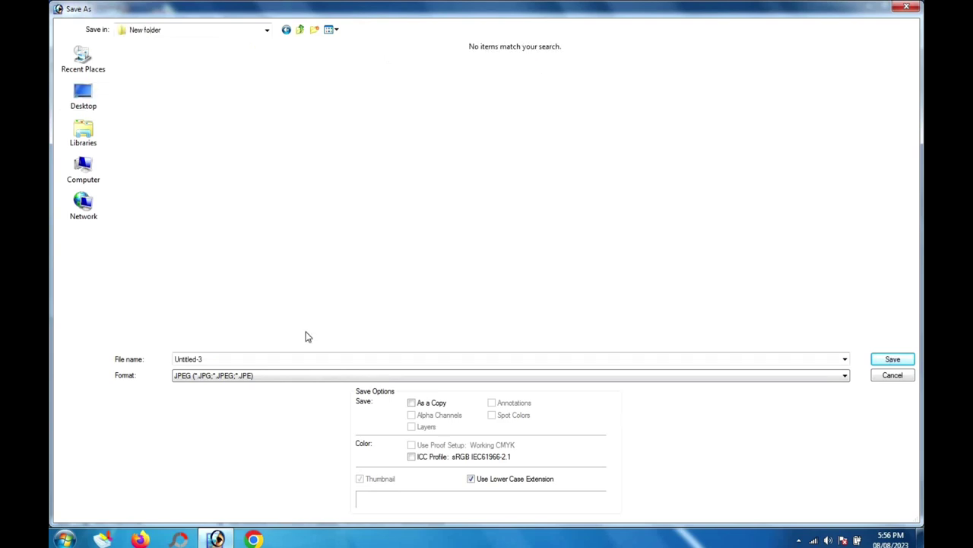
left_click(907, 7)
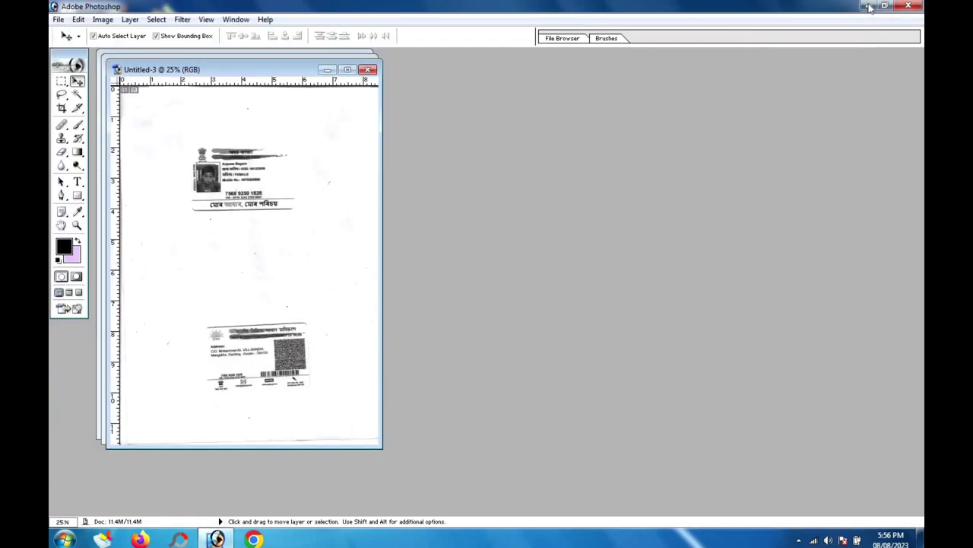
left_click(327, 69)
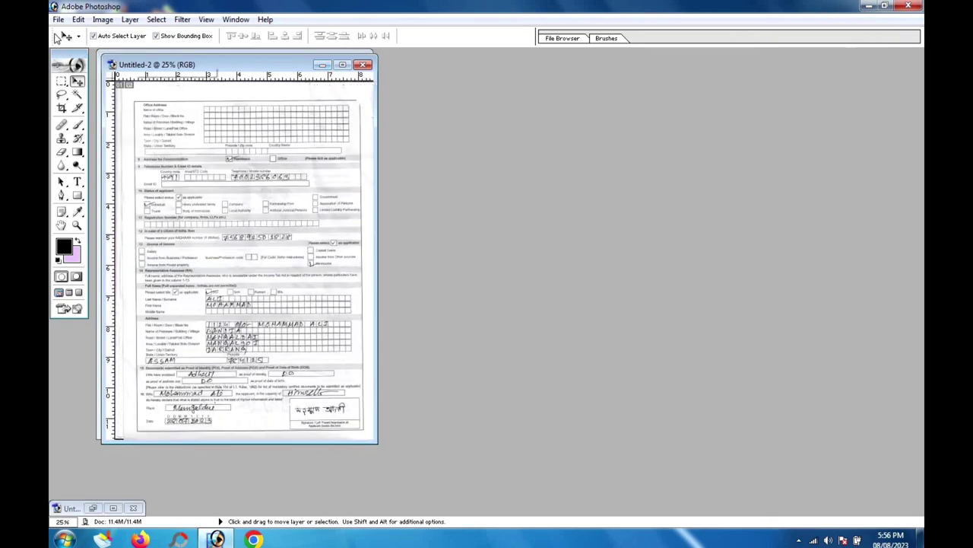
Step: Cancel the Save As for Untitled-2, then minimize Photoshop to the desktop
left_click(58, 19)
left_click(83, 128)
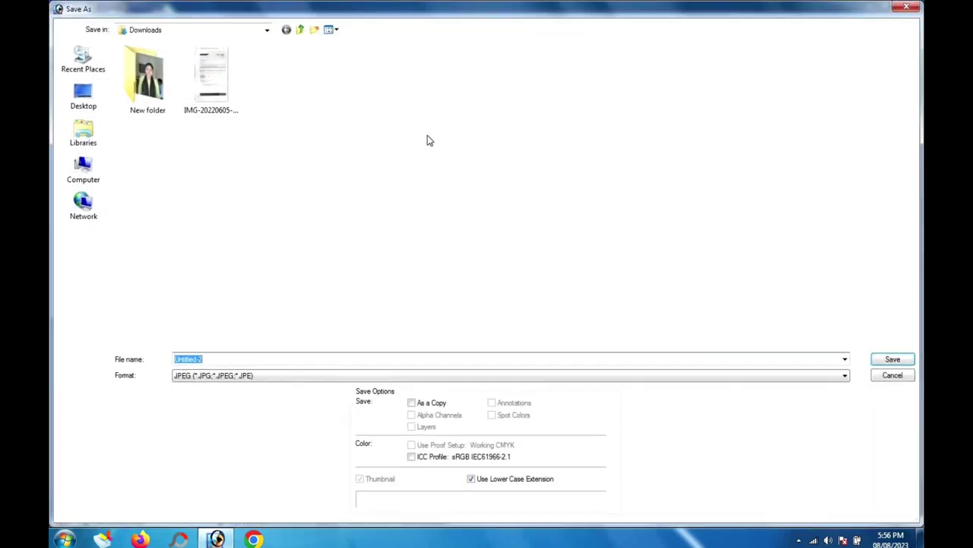
left_click(906, 8)
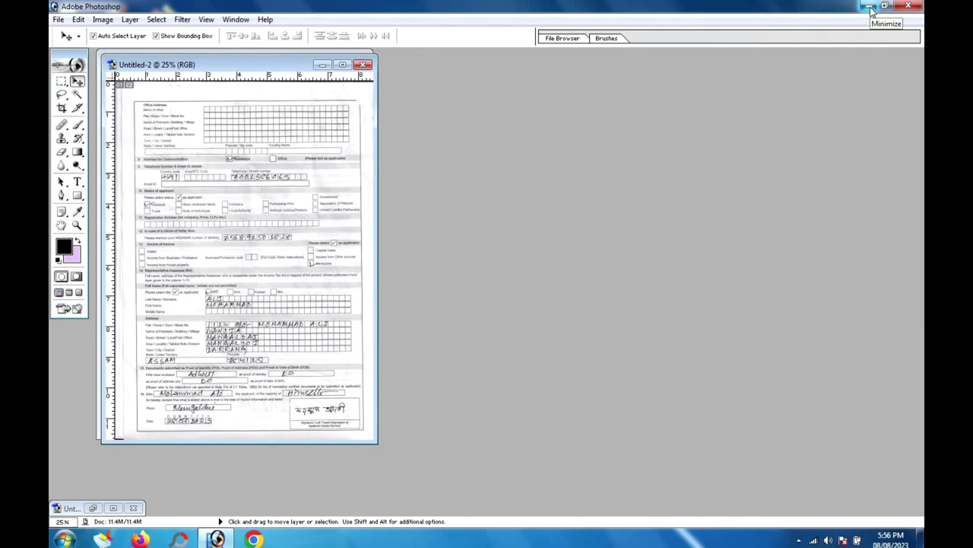
left_click(869, 6)
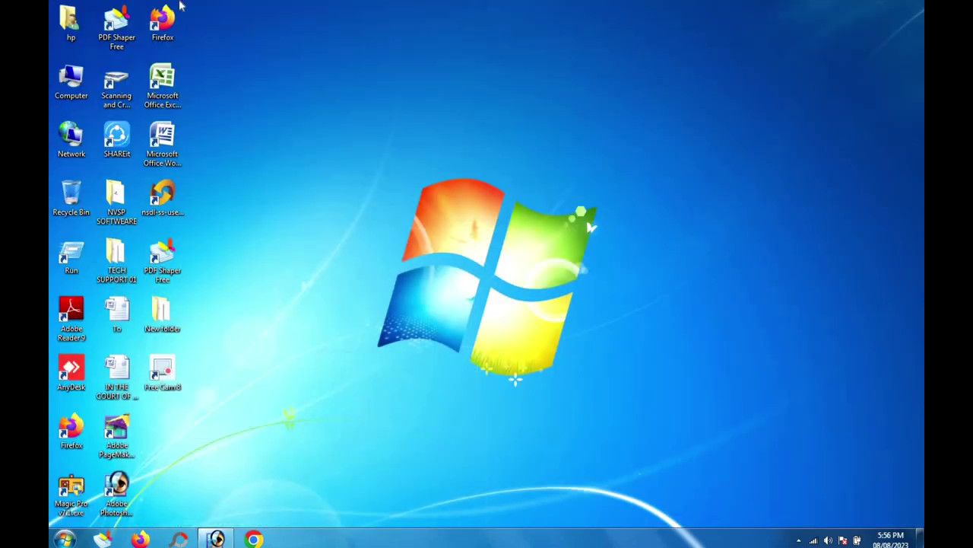
Step: Refresh the desktop twice and launch the Scanning and Cropping Utility from its shortcut
right_click(294, 184)
left_click(316, 220)
right_click(278, 163)
left_click(329, 202)
left_click(112, 93)
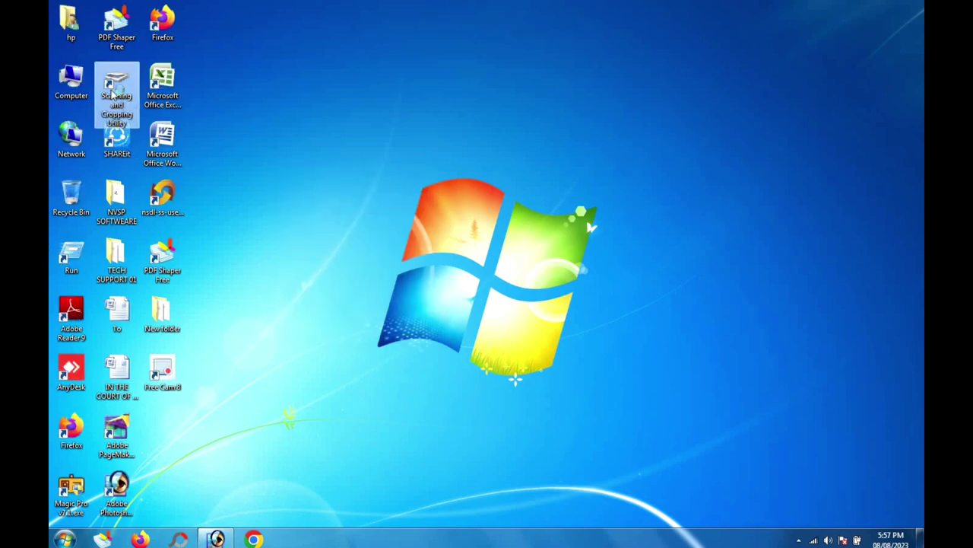
double_click(112, 93)
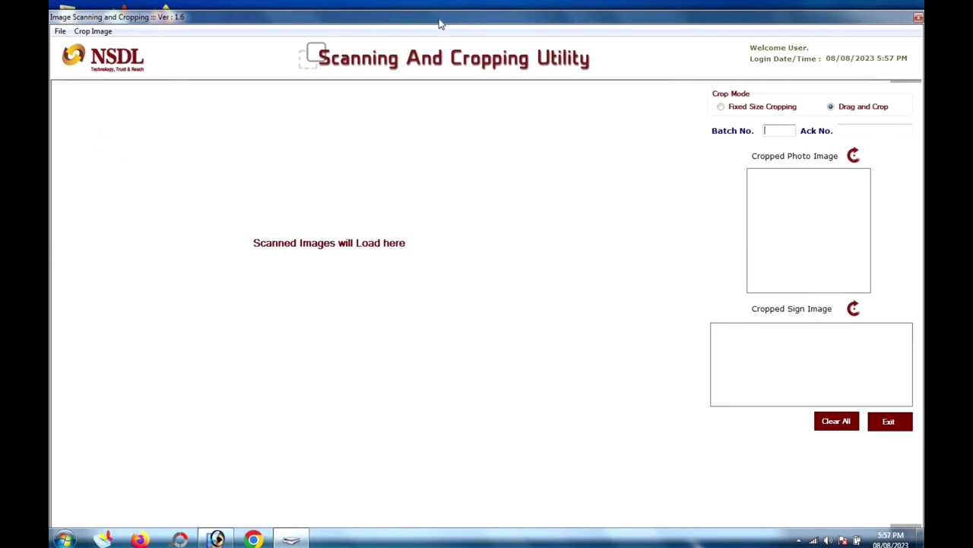
Step: Open Crop Image and enter batch number 000001
left_click(95, 33)
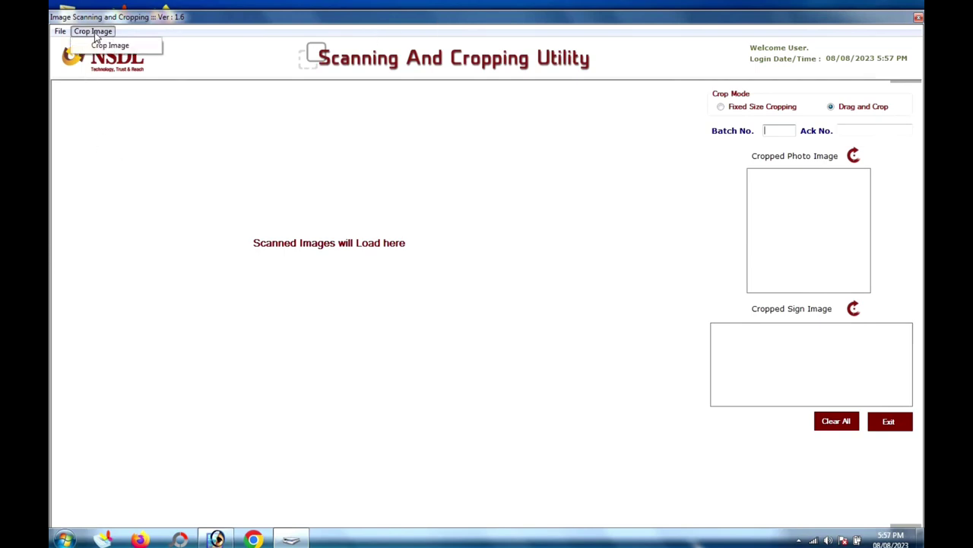
left_click(111, 45)
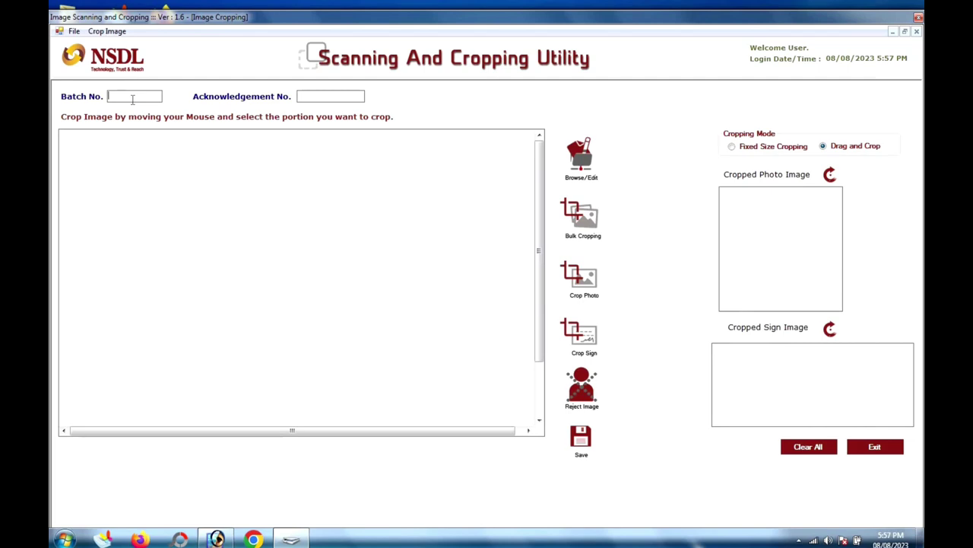
type("000000")
key("BackSpace")
type("1")
Step: Browse up to myFolder, close the file browser without loading an image, and exit the utility
left_click(582, 164)
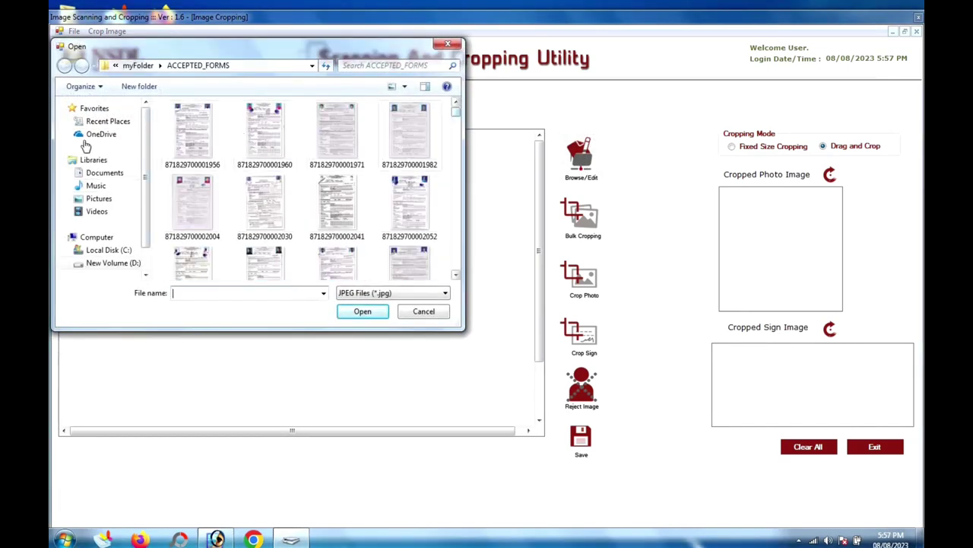
left_click(137, 66)
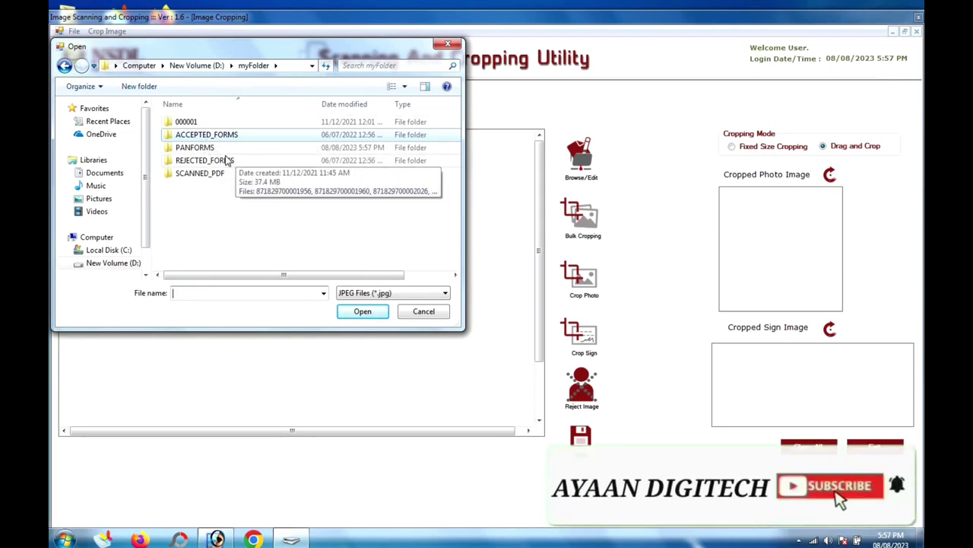
left_click(452, 45)
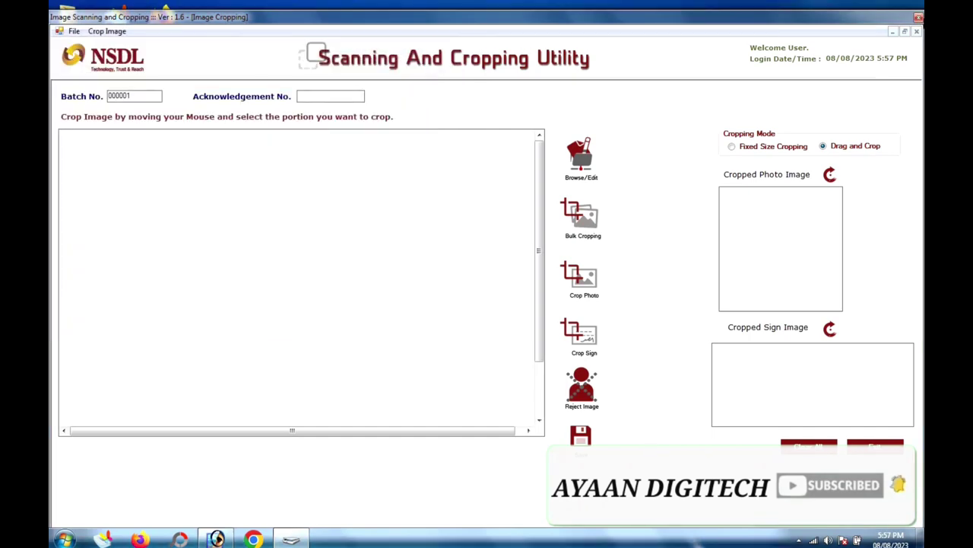
left_click(918, 17)
right_click(399, 76)
left_click(435, 109)
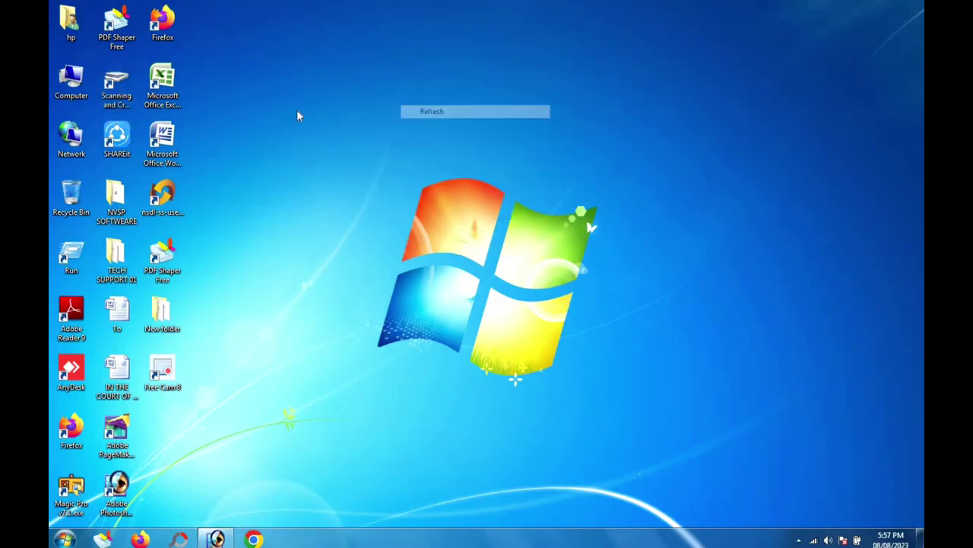
right_click(297, 114)
left_click(335, 146)
double_click(163, 259)
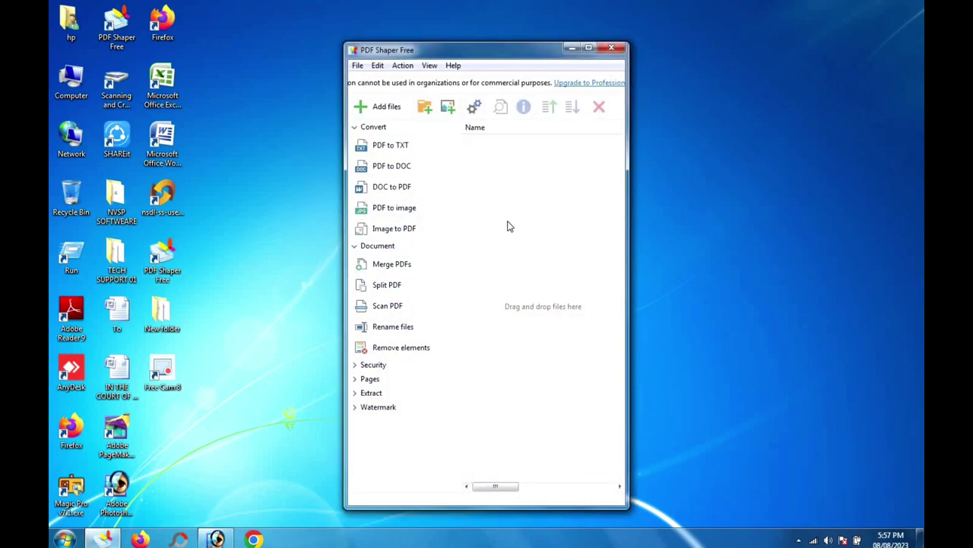
left_click(612, 49)
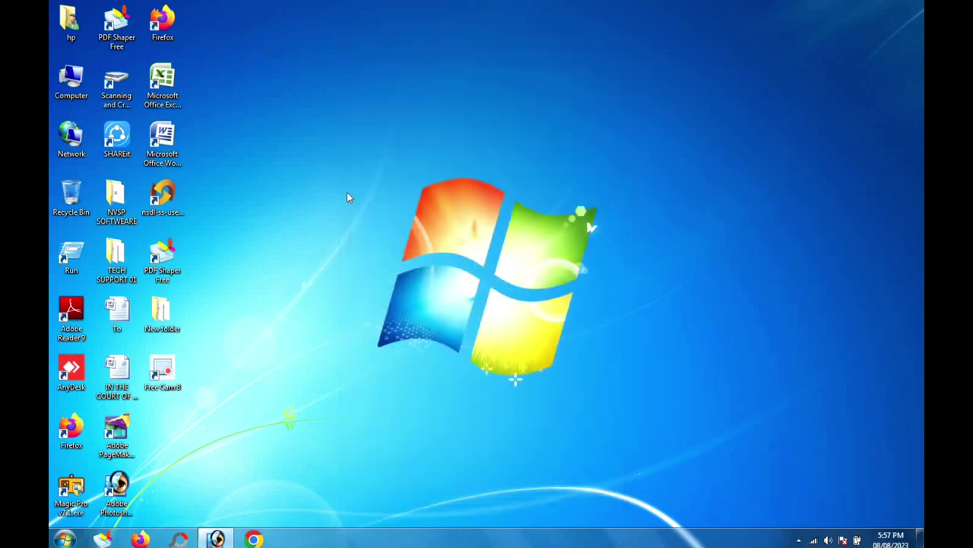
double_click(162, 259)
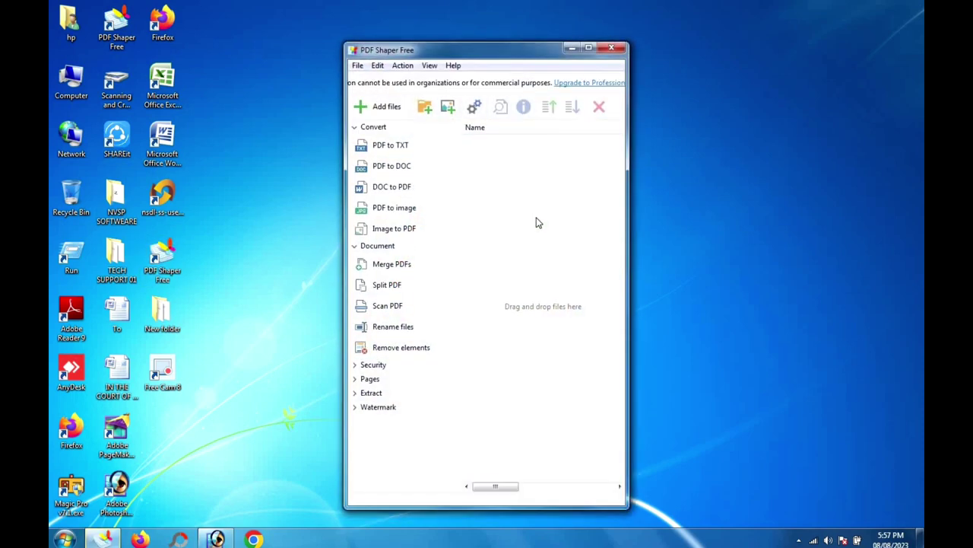
double_click(162, 312)
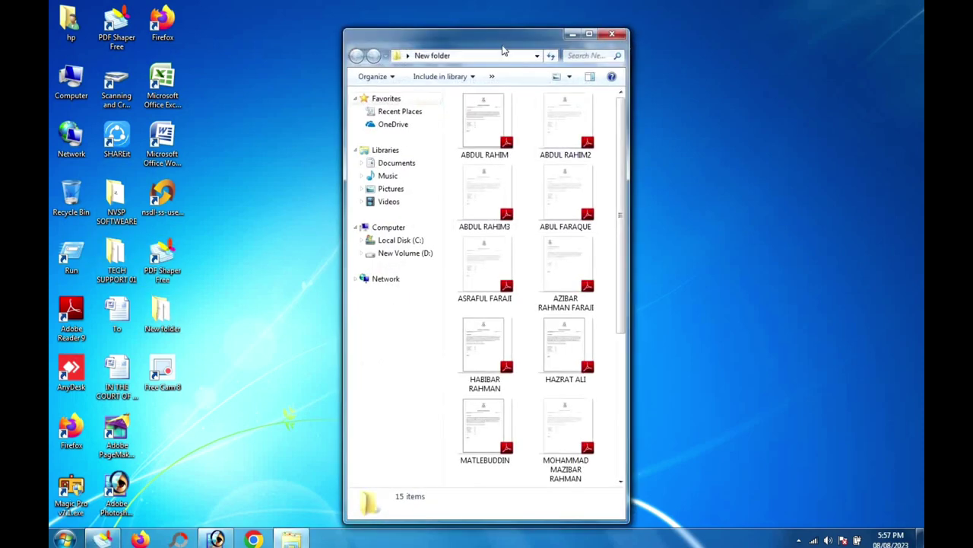
left_click_drag(786, 140, 477, 207)
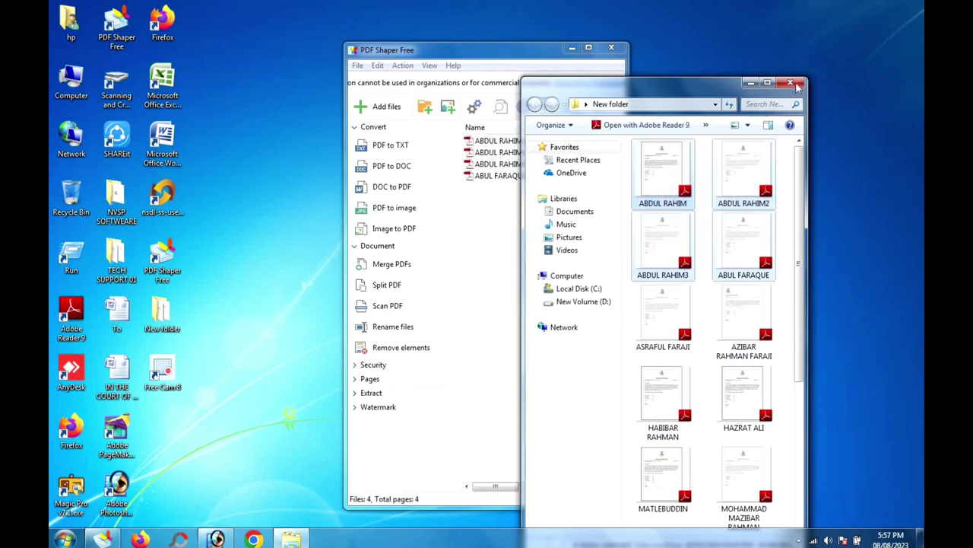
left_click(791, 84)
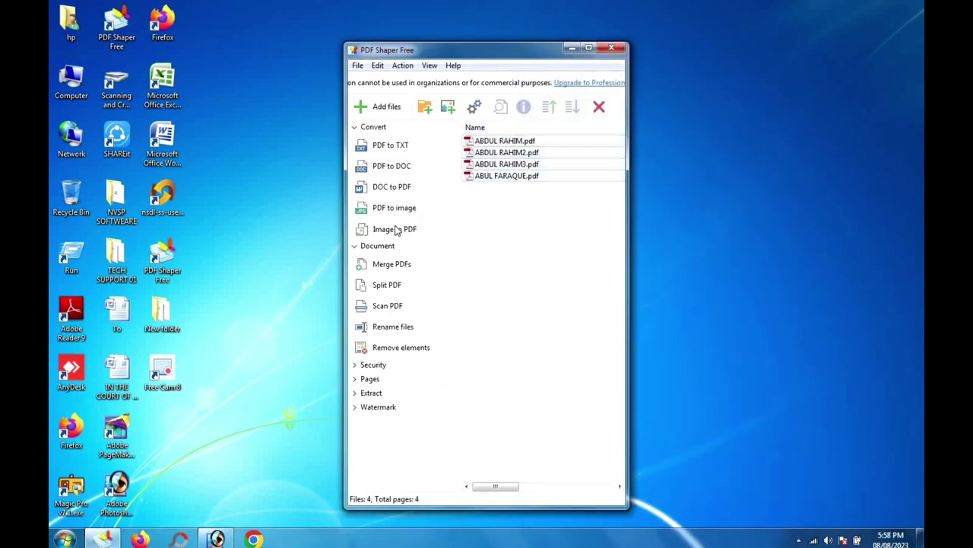
left_click(395, 228)
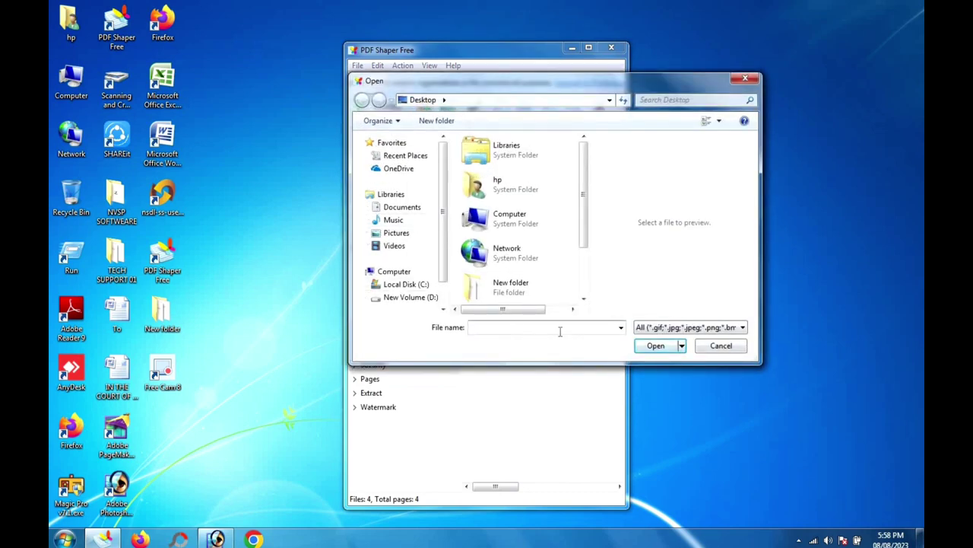
left_click(745, 79)
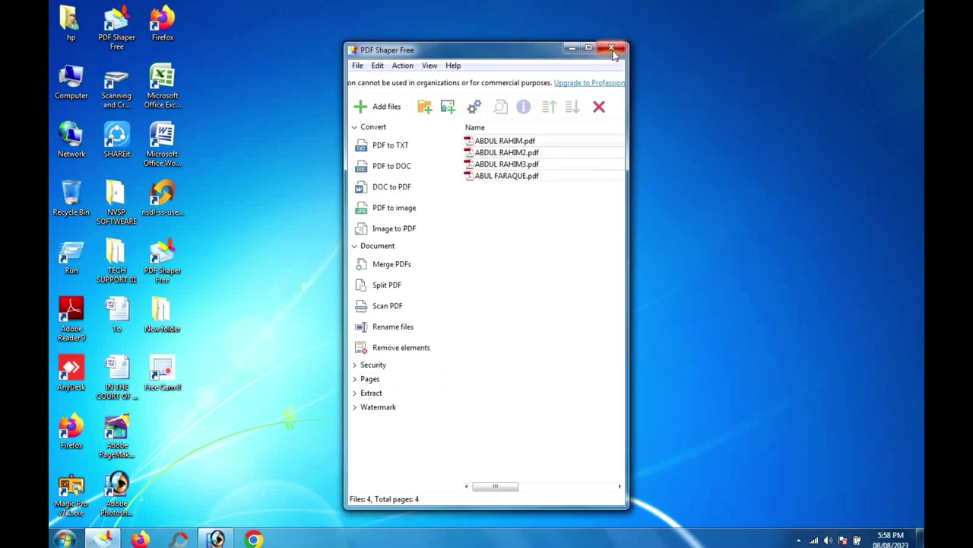
left_click(611, 48)
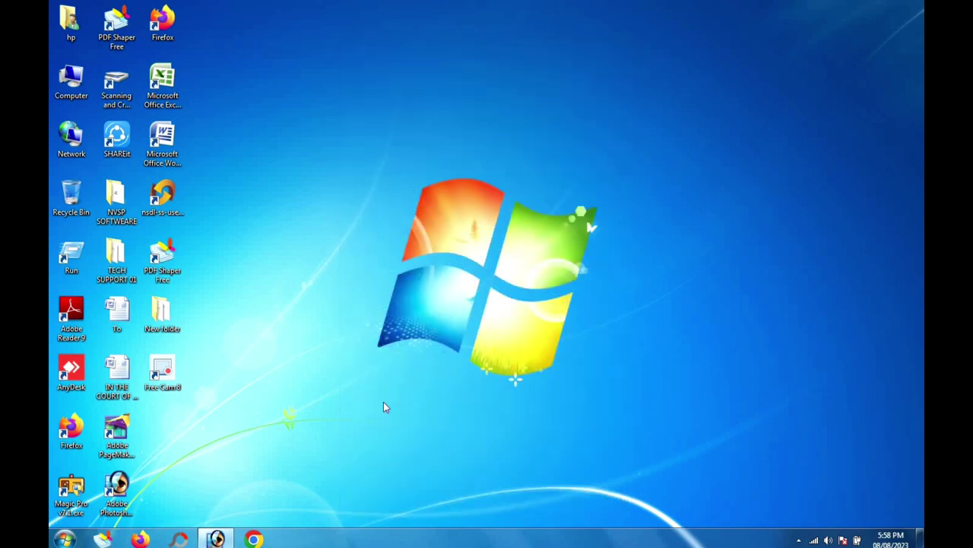
Step: Double-click the desktop shortcut to reopen the Scanning and Cropping Utility
double_click(115, 82)
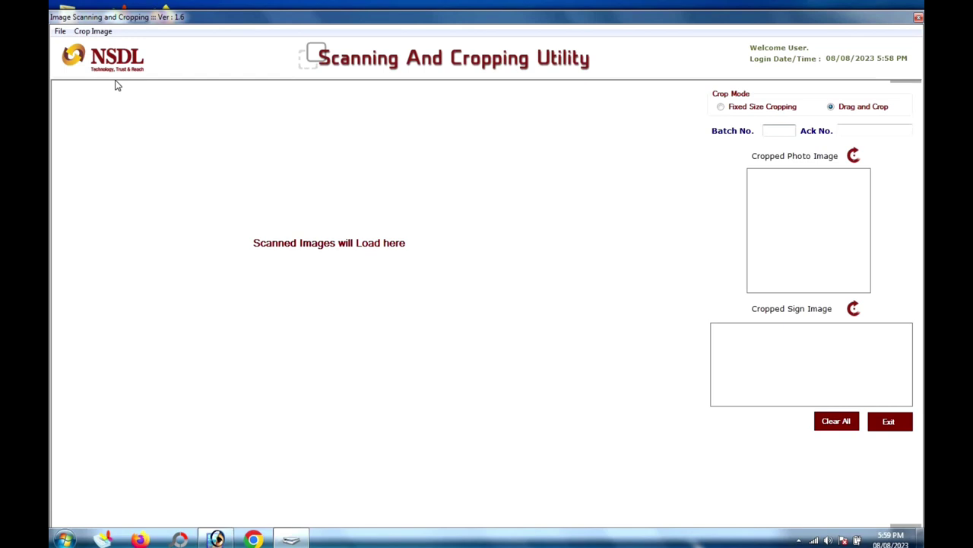
Step: Open the Image Cropping window with batch number 000001 selected
left_click(95, 31)
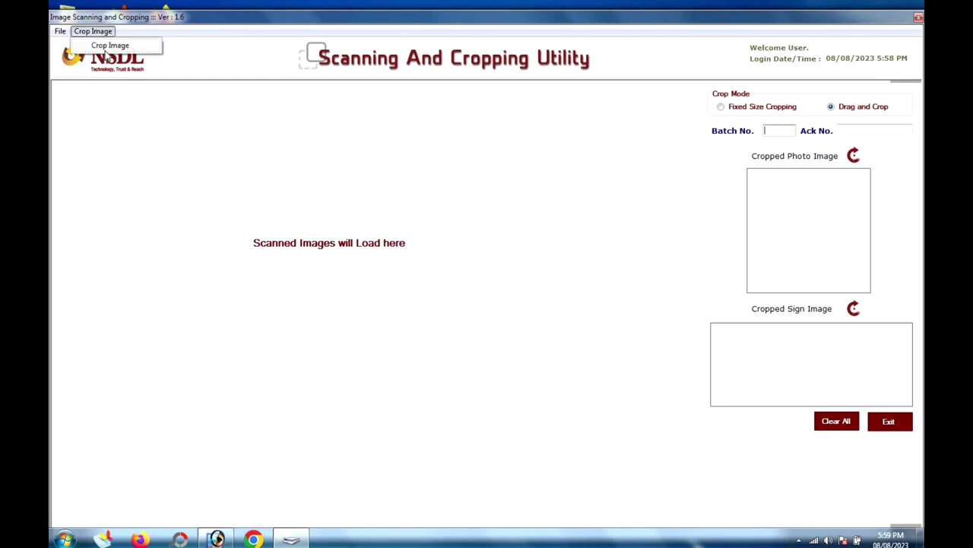
left_click(110, 45)
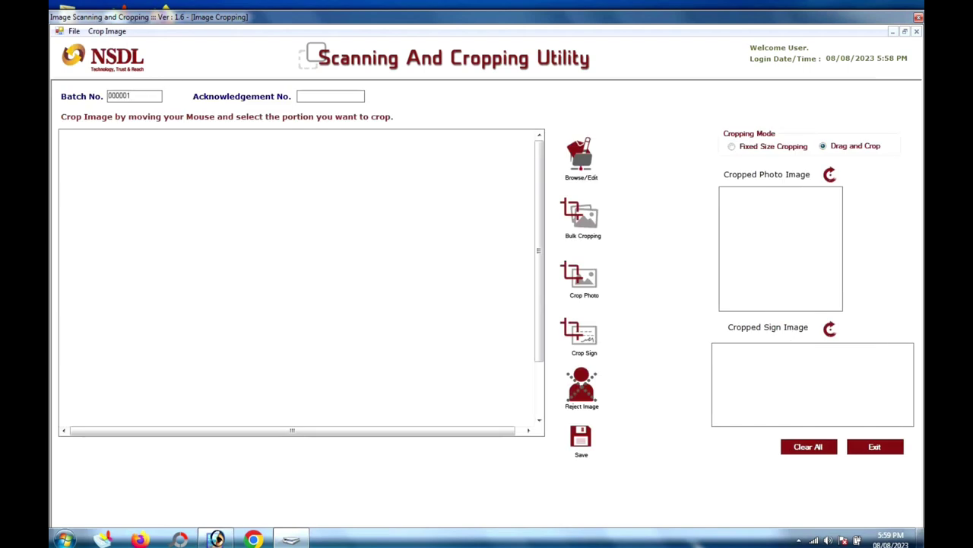
double_click(114, 96)
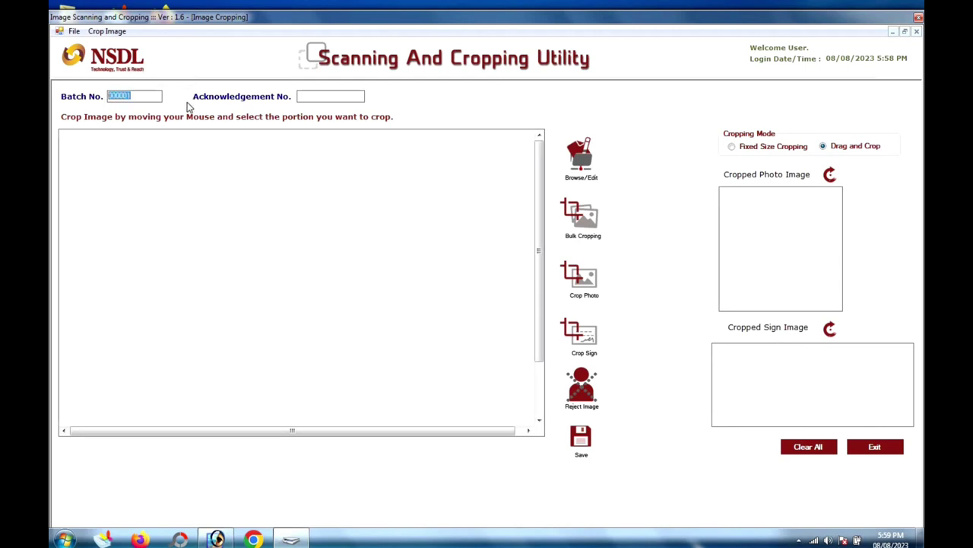
Step: Browse through PANFORMS to myFolder > ACCEPTED_FORMS and load the second form image
left_click(578, 152)
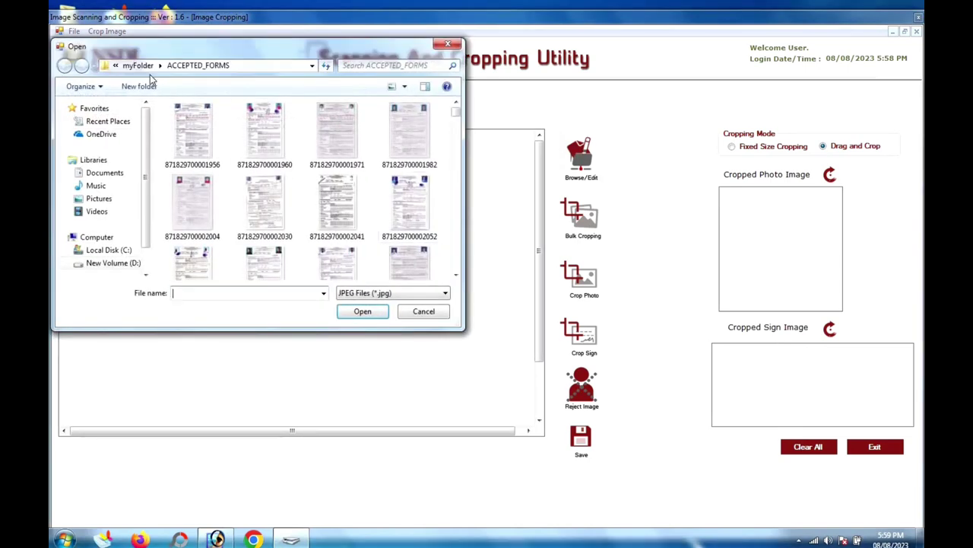
left_click(120, 66)
double_click(192, 149)
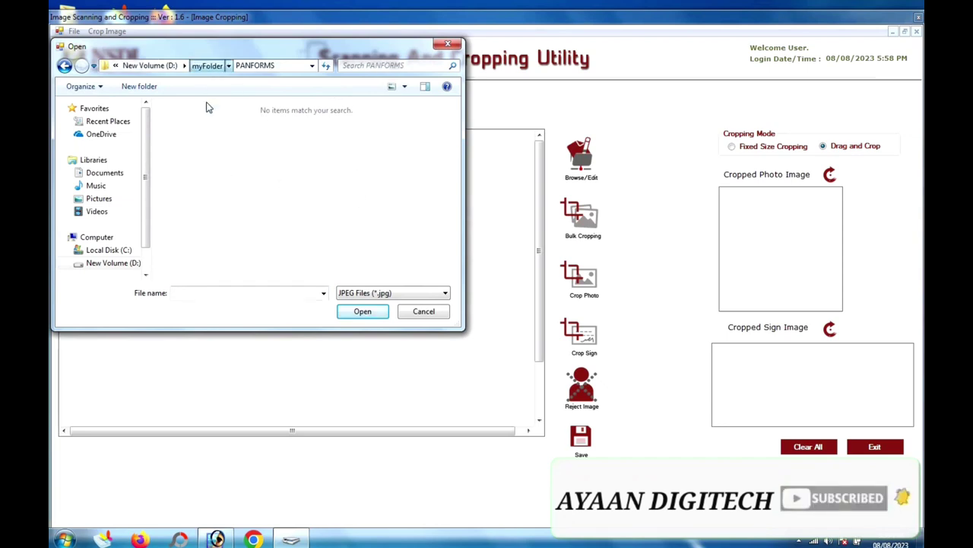
left_click(207, 65)
double_click(213, 137)
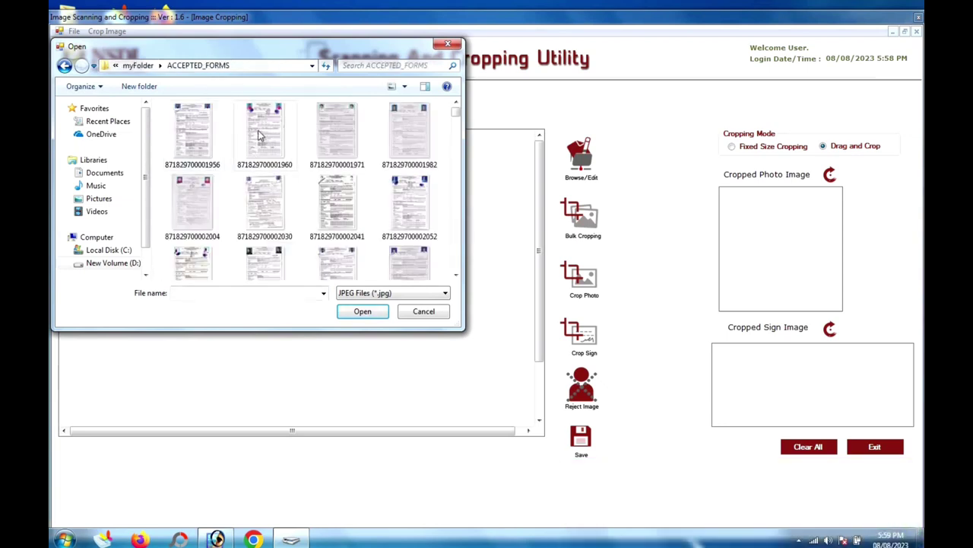
double_click(262, 135)
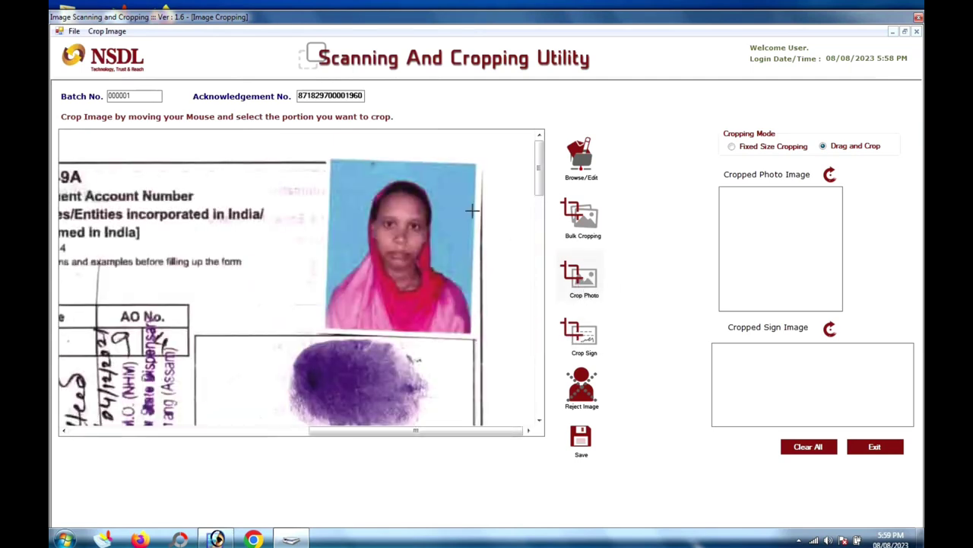
Step: Mark the applicant's photo and the thumb impression as the photo and signature crops
left_click_drag(340, 182, 466, 329)
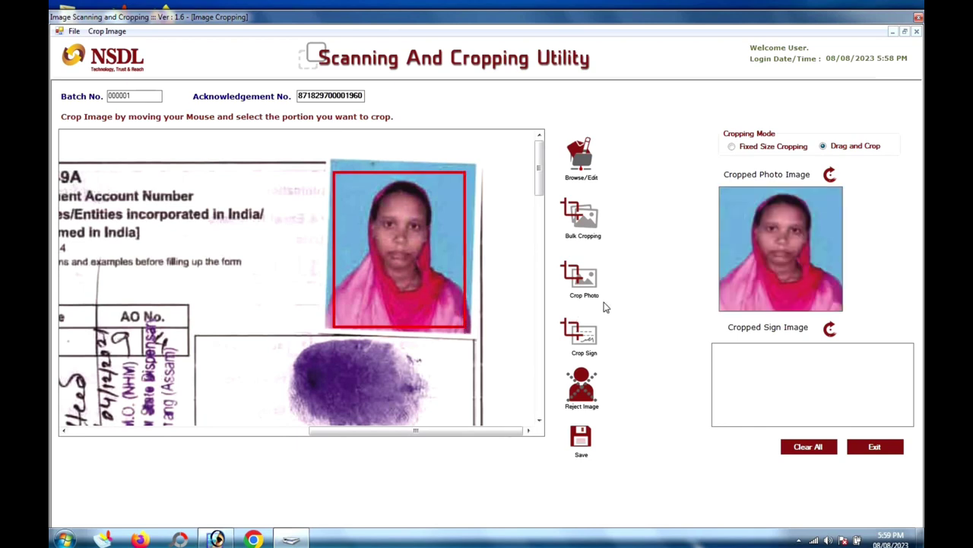
left_click(609, 327)
left_click_drag(291, 340, 426, 424)
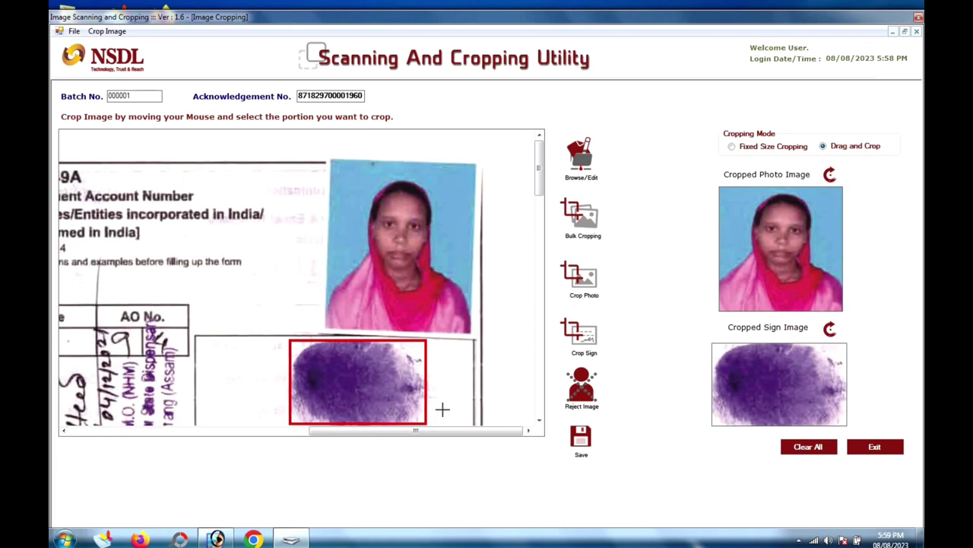
Step: Save the cropped photo and signature, close the utility, and open Computer
left_click(581, 449)
left_click(524, 315)
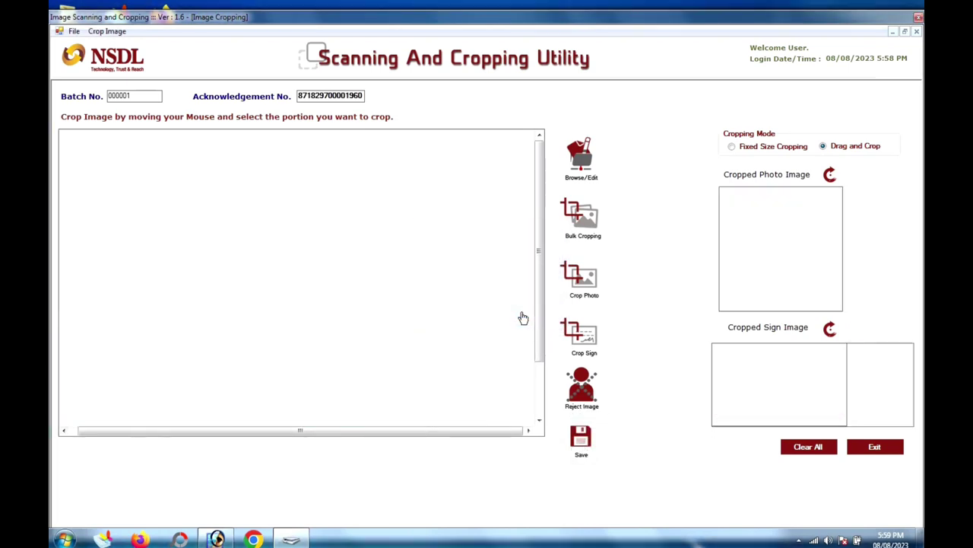
left_click(918, 20)
double_click(71, 81)
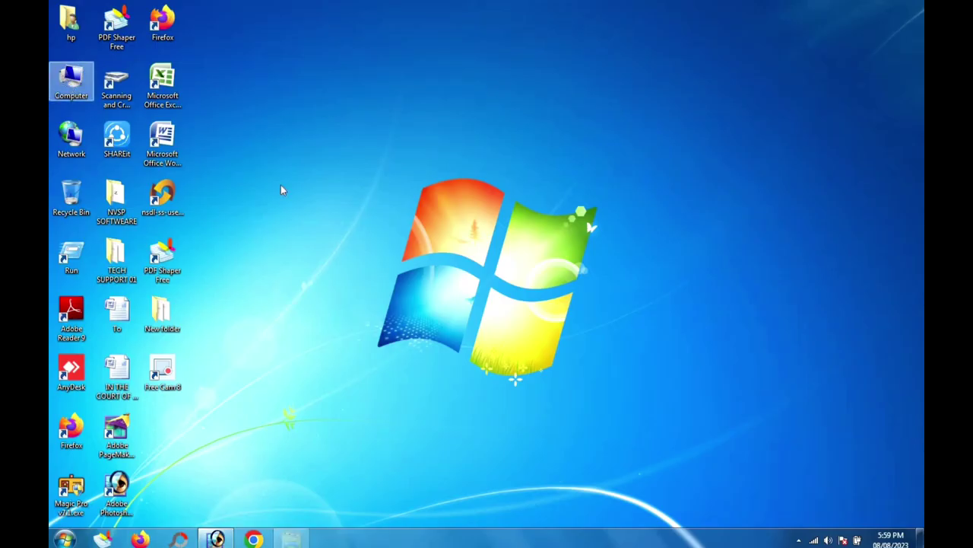
Step: Check the saved photo in 000001_PHOTO and the saved signature in 000001_SIG under D:\myFolder\000001
double_click(554, 169)
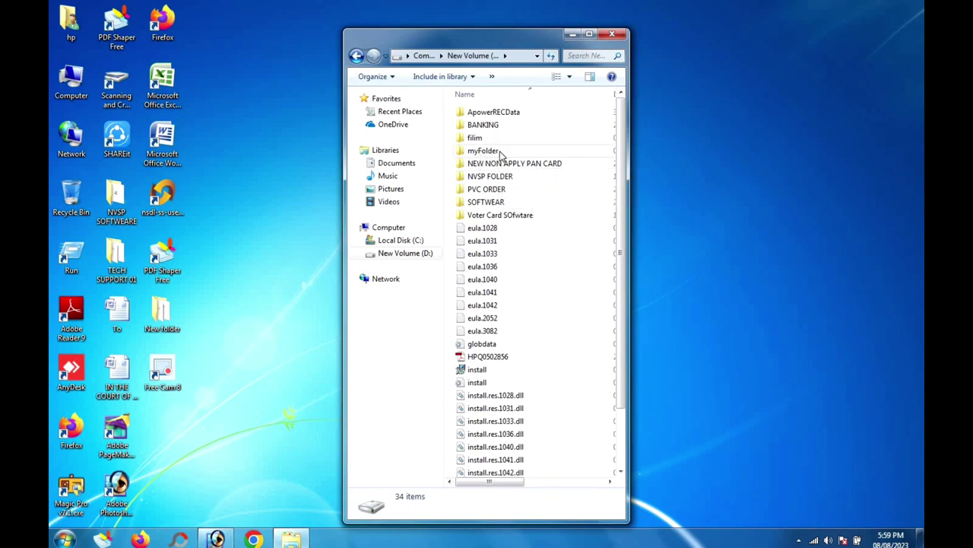
left_click(501, 155)
double_click(500, 152)
double_click(493, 112)
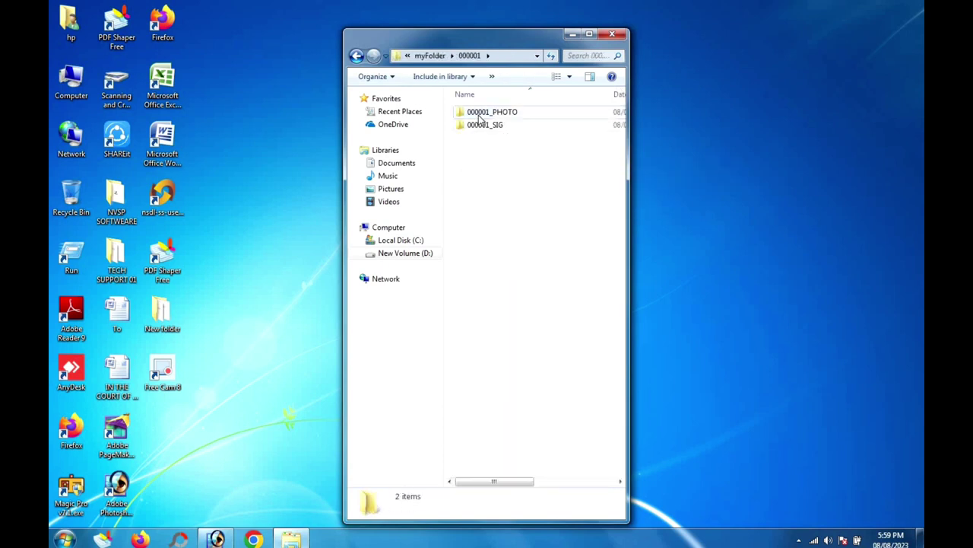
double_click(520, 115)
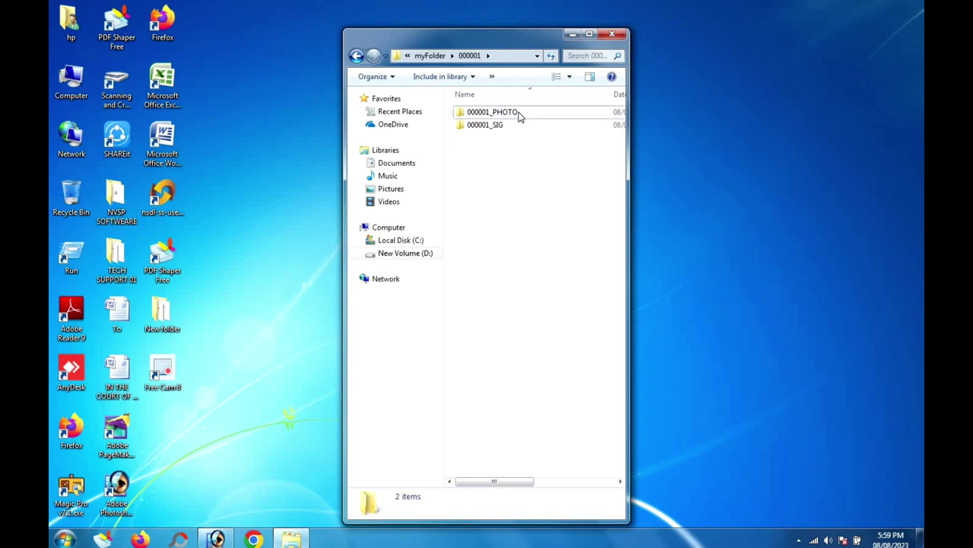
left_click_drag(621, 108, 616, 482)
scroll(600, 114, "up", 20)
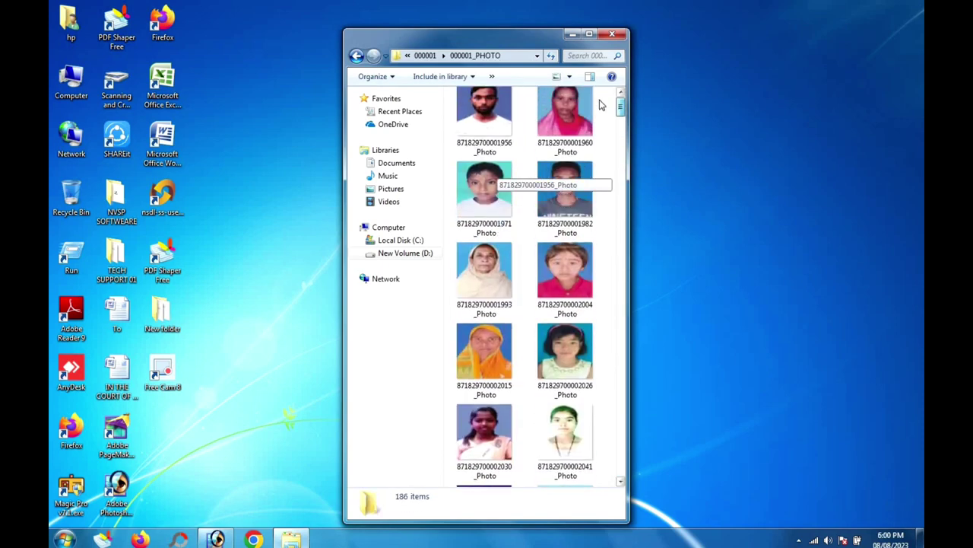
left_click(567, 121)
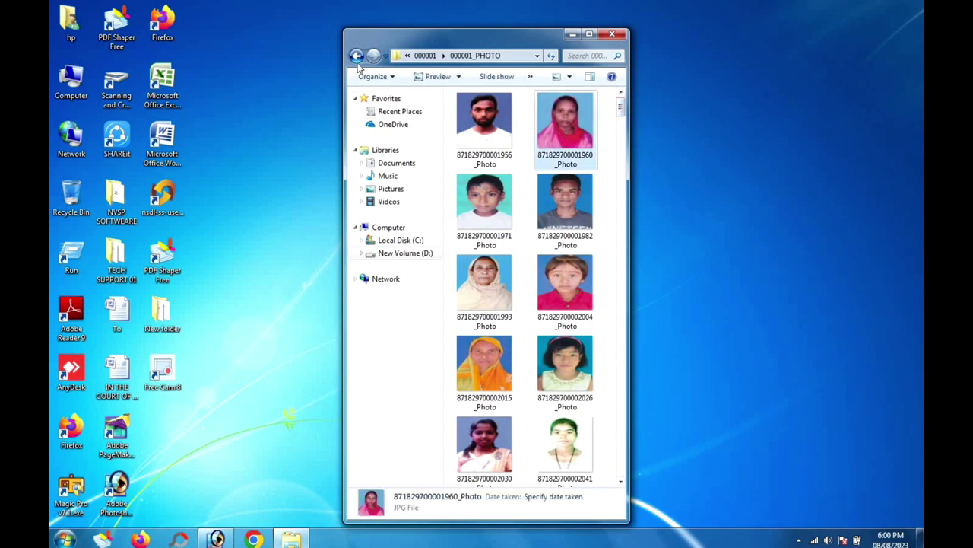
key("BackSpace")
double_click(479, 124)
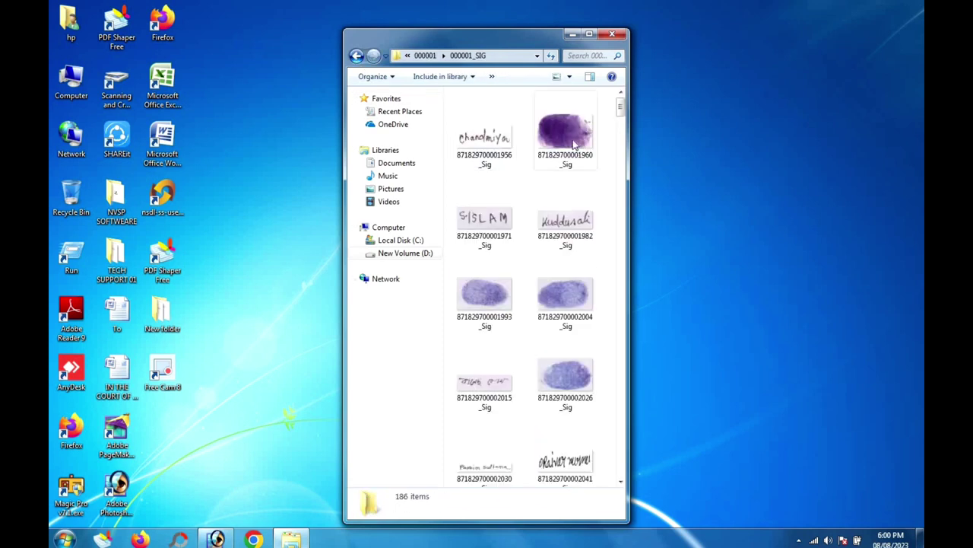
left_click(576, 145)
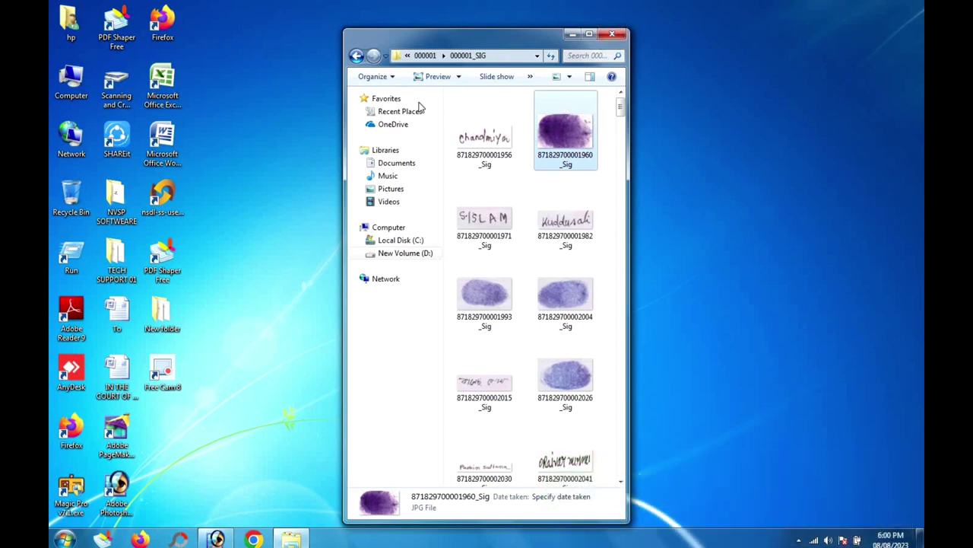
Step: Back in myFolder, confirm SCANNED_PDF is empty, close Explorer and show the hidden tray icons
left_click(356, 56)
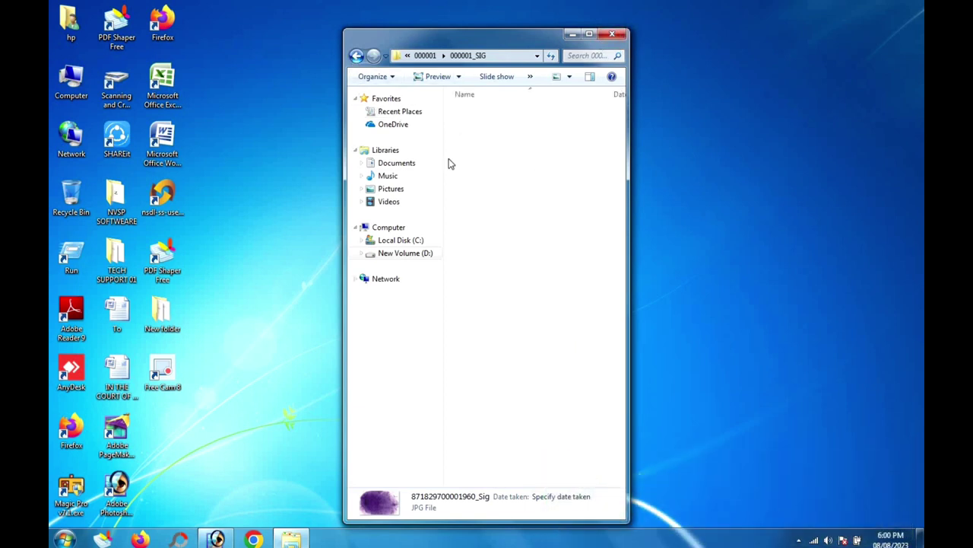
left_click(356, 56)
left_click(484, 112)
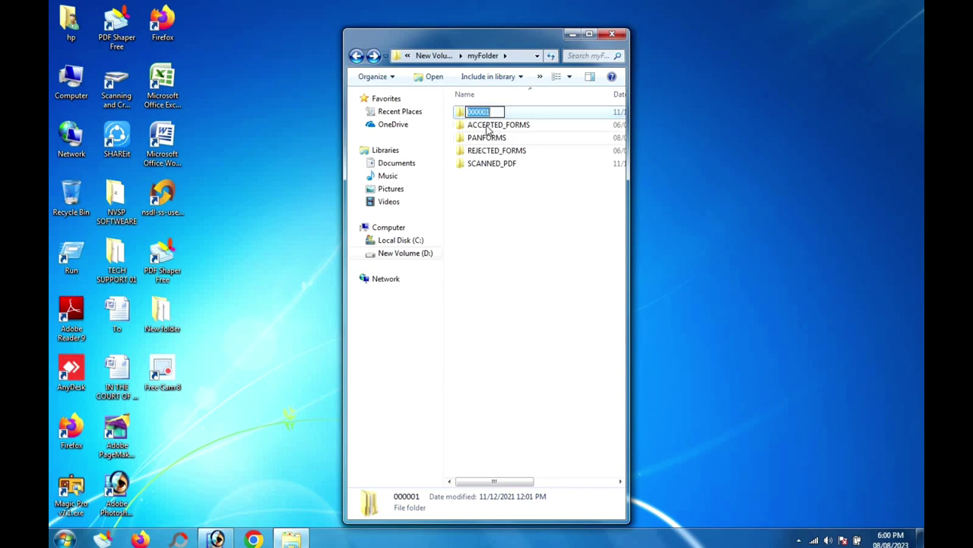
left_click(486, 130)
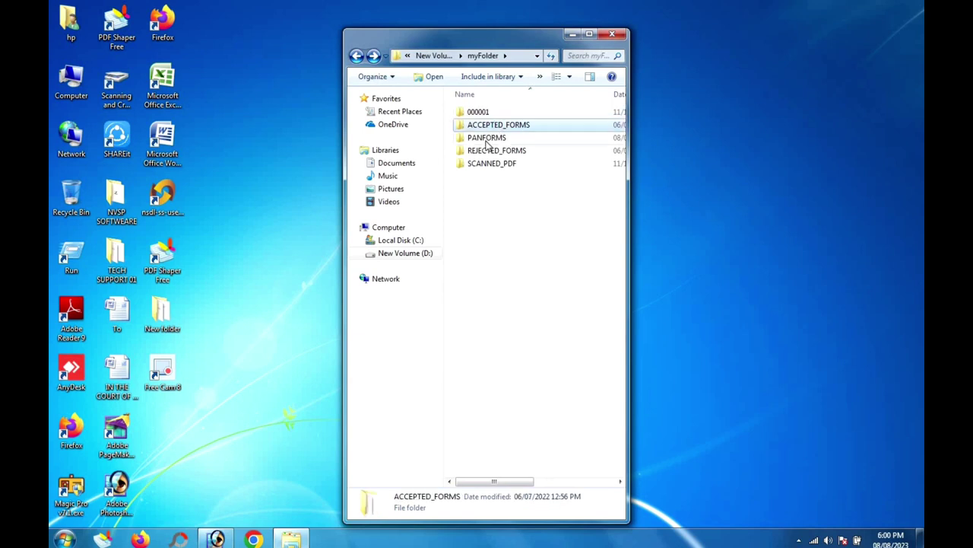
left_click(505, 139)
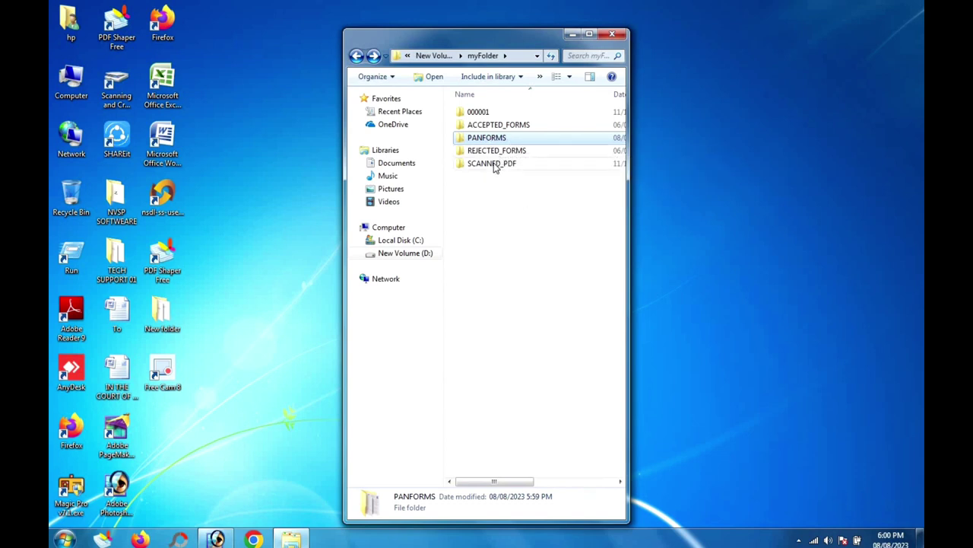
double_click(494, 167)
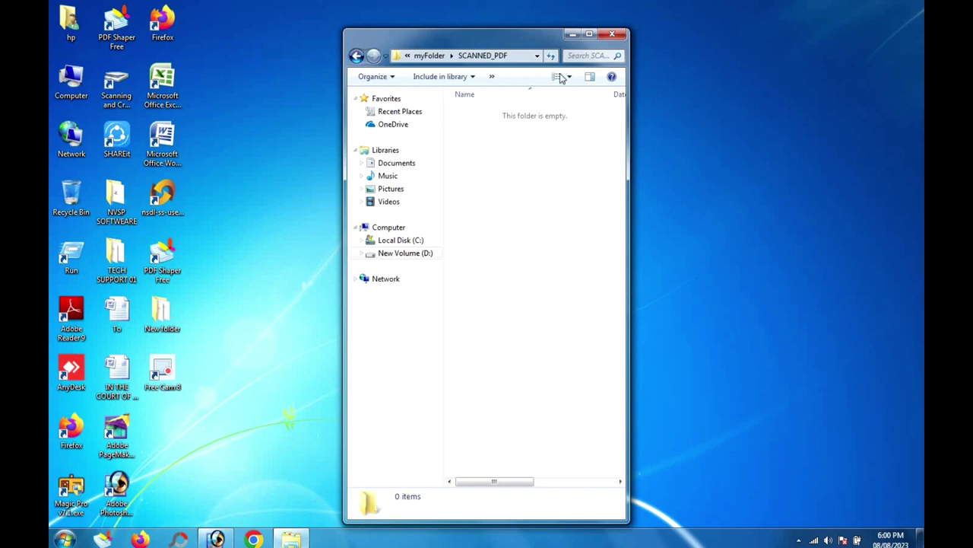
key("BackSpace")
left_click(609, 34)
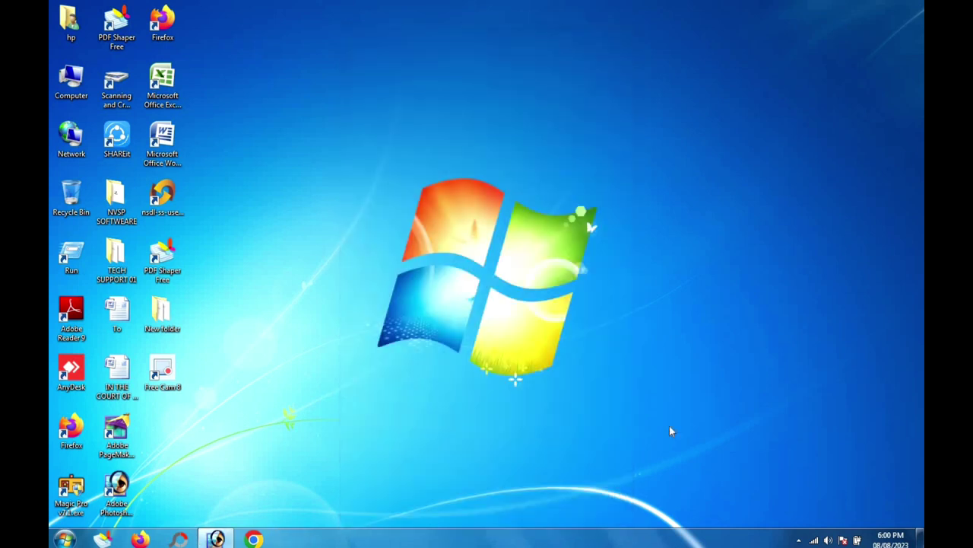
left_click(799, 540)
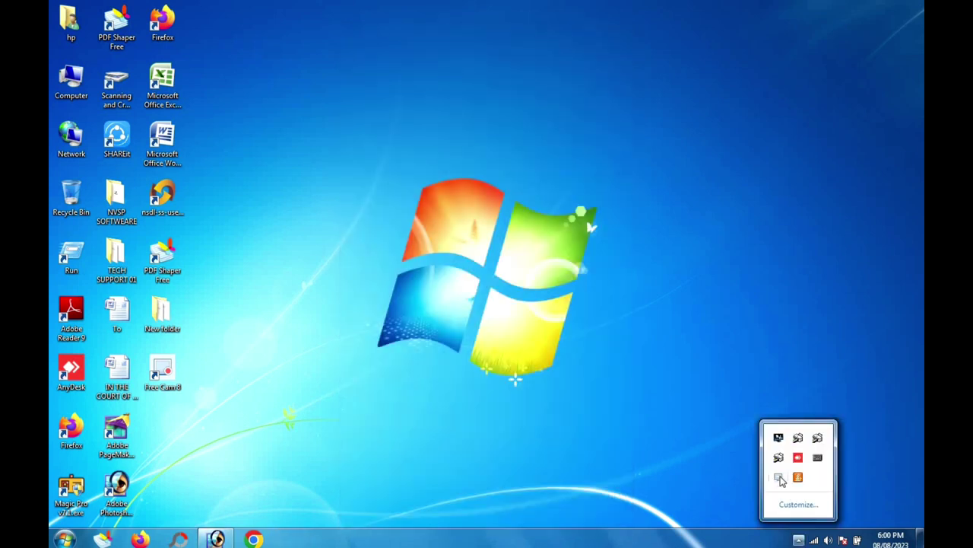